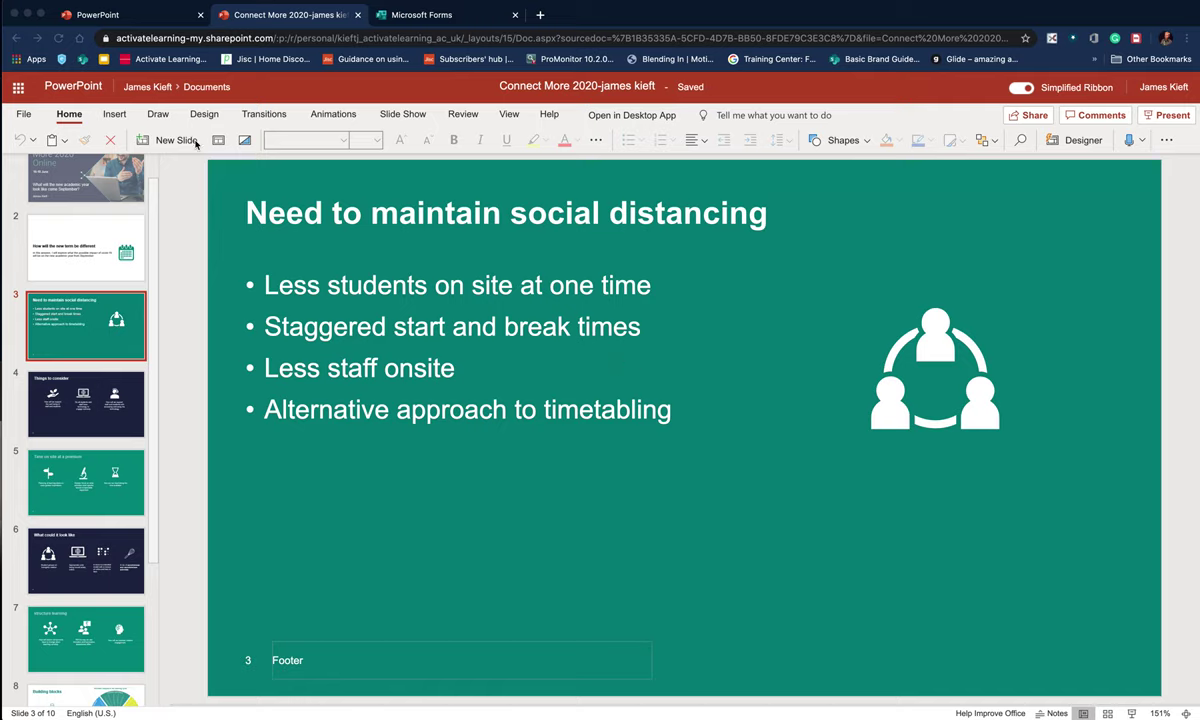
- Show the Slide Show ribbon commands, including Present Live
click(400, 114)
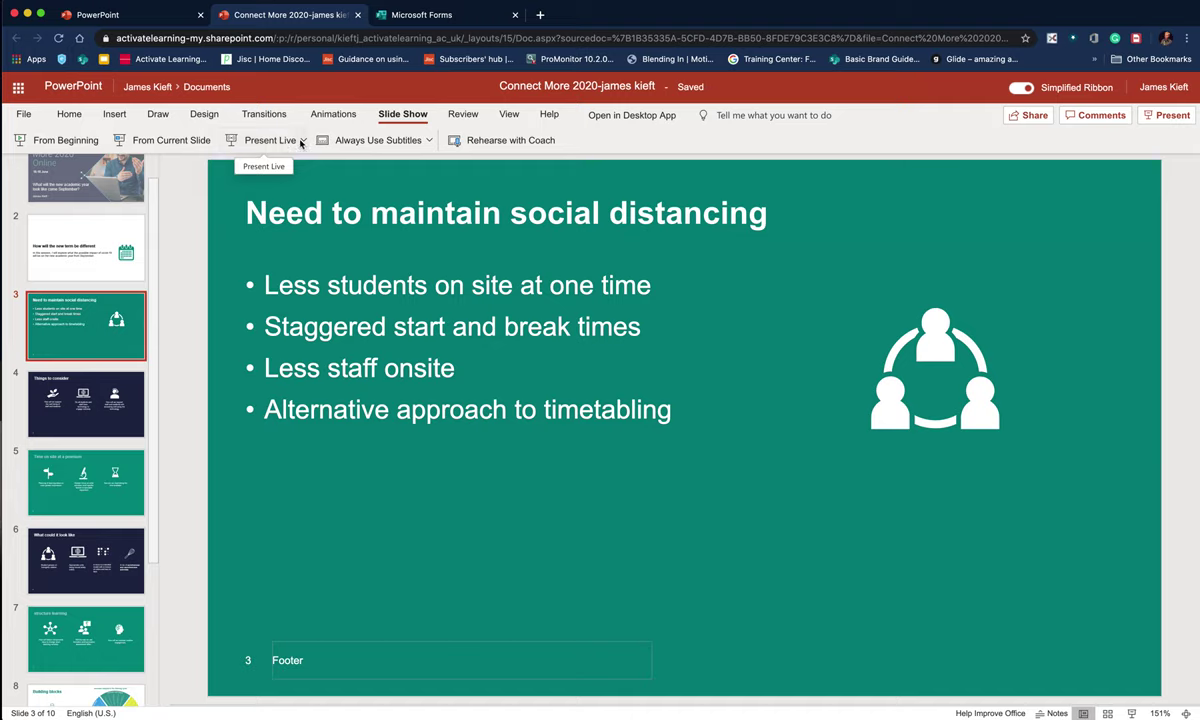
- Start a PowerPoint Live presentation with the audience set to Anyone
click(303, 140)
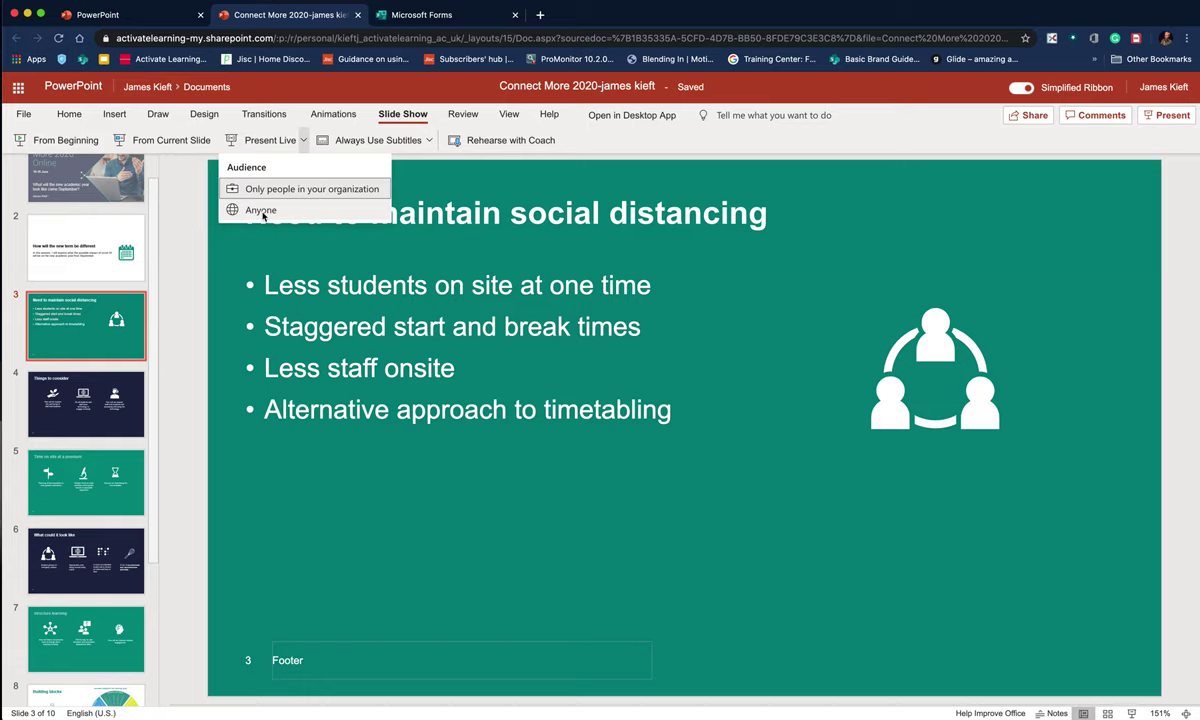
click(262, 210)
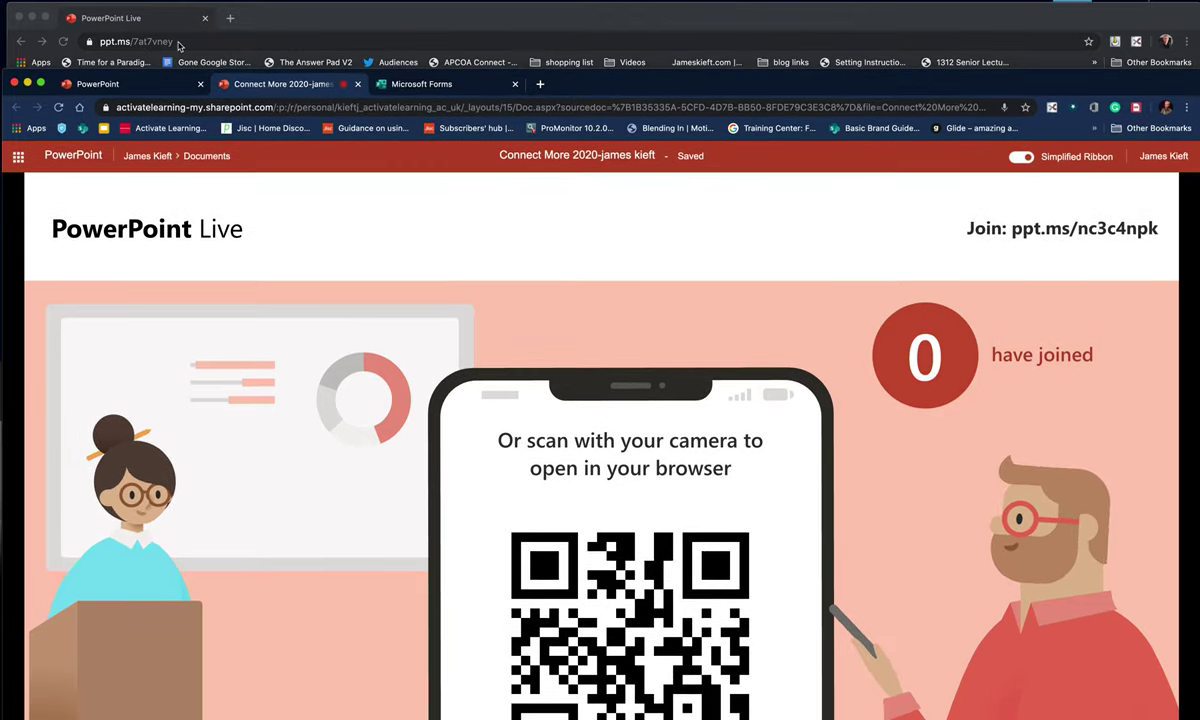
- Position the audience's browser window beside the presenter and enter join code nc3c4npk in its address
click(170, 41)
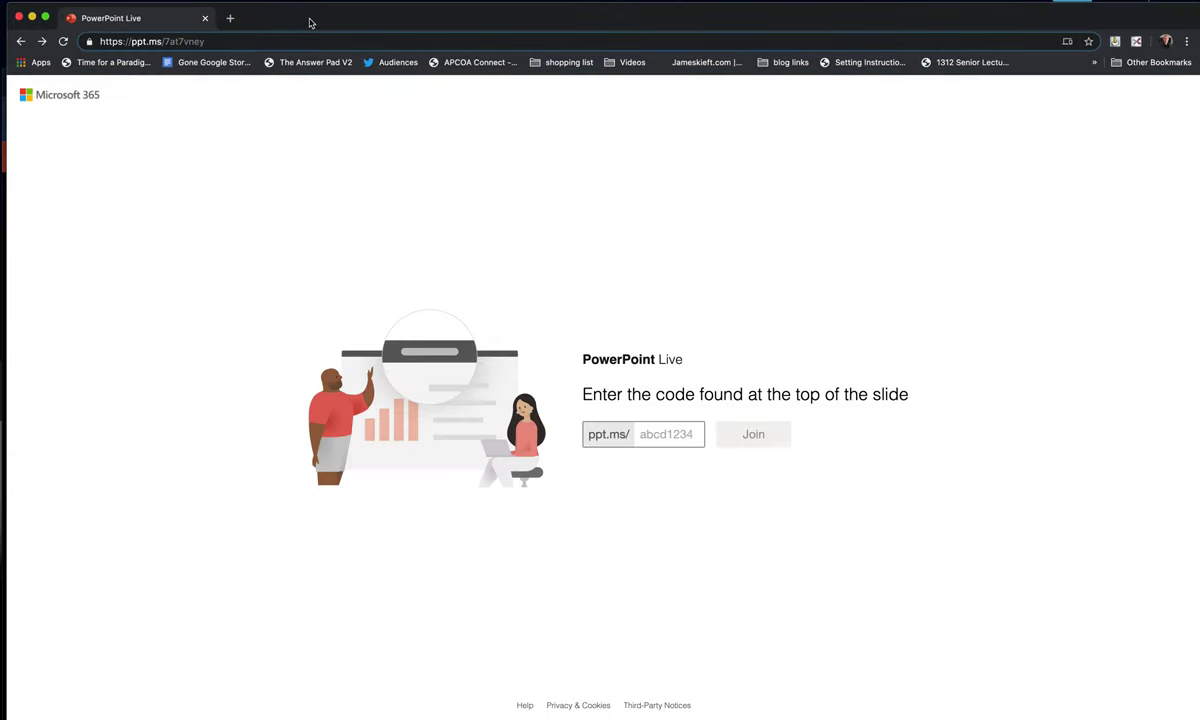
drag(308, 21, 314, 326)
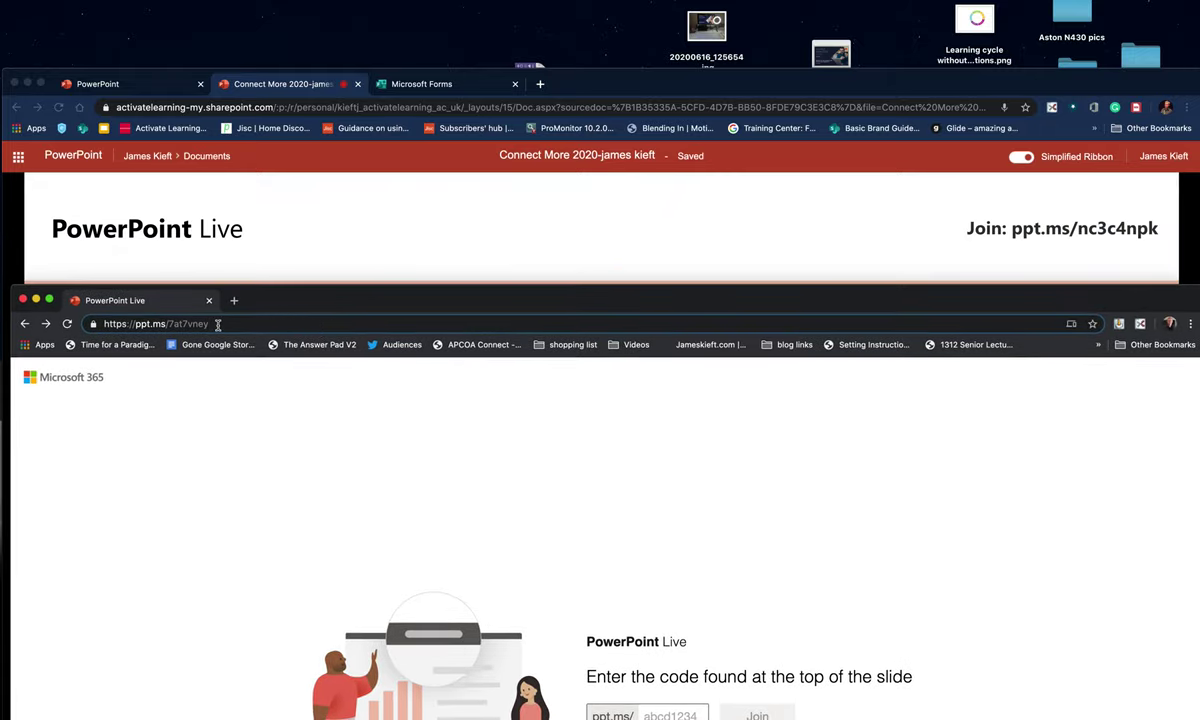
click(217, 324)
key(BackSpace)
key(BackSpace)
key(BackSpace)
key(BackSpace)
key(BackSpace)
key(BackSpace)
key(BackSpace)
key(BackSpace)
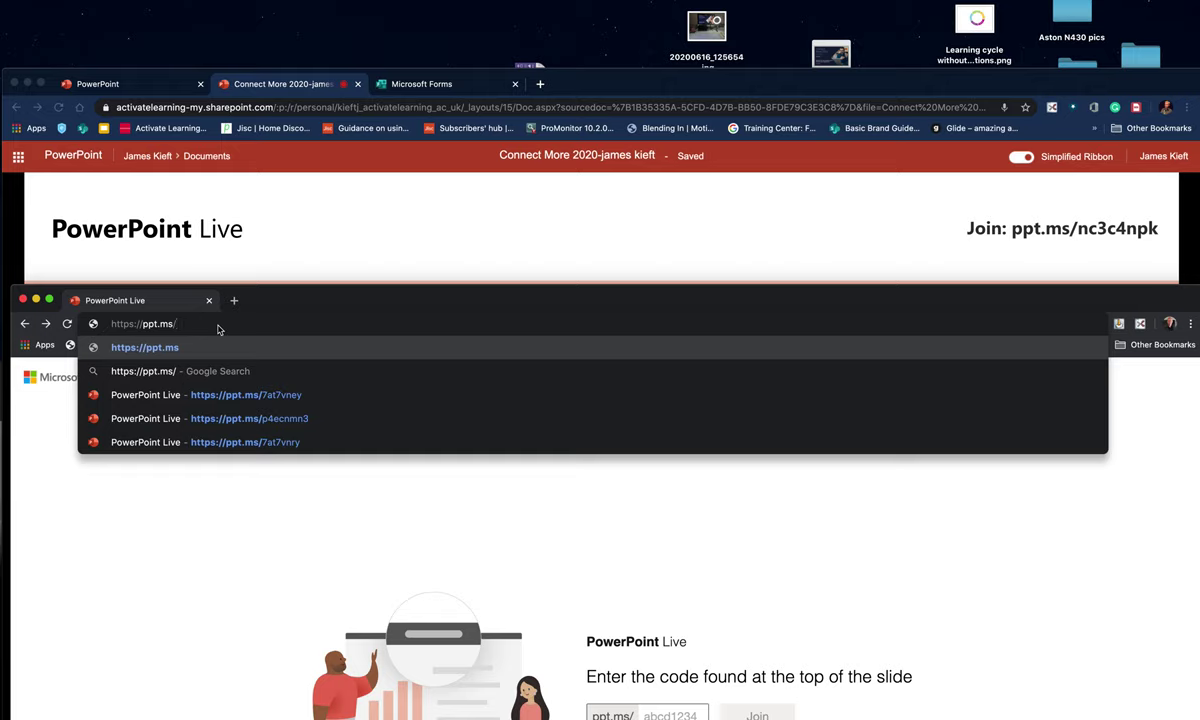
text(nc3)
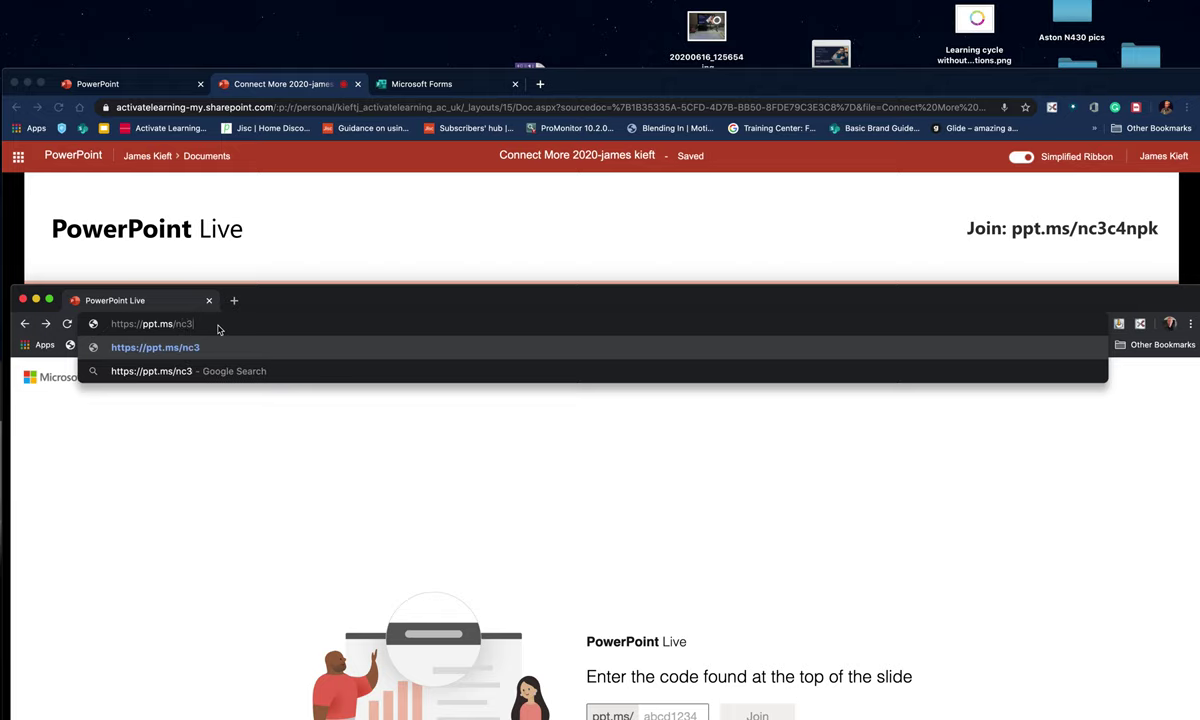
text(c4n)
text(pk)
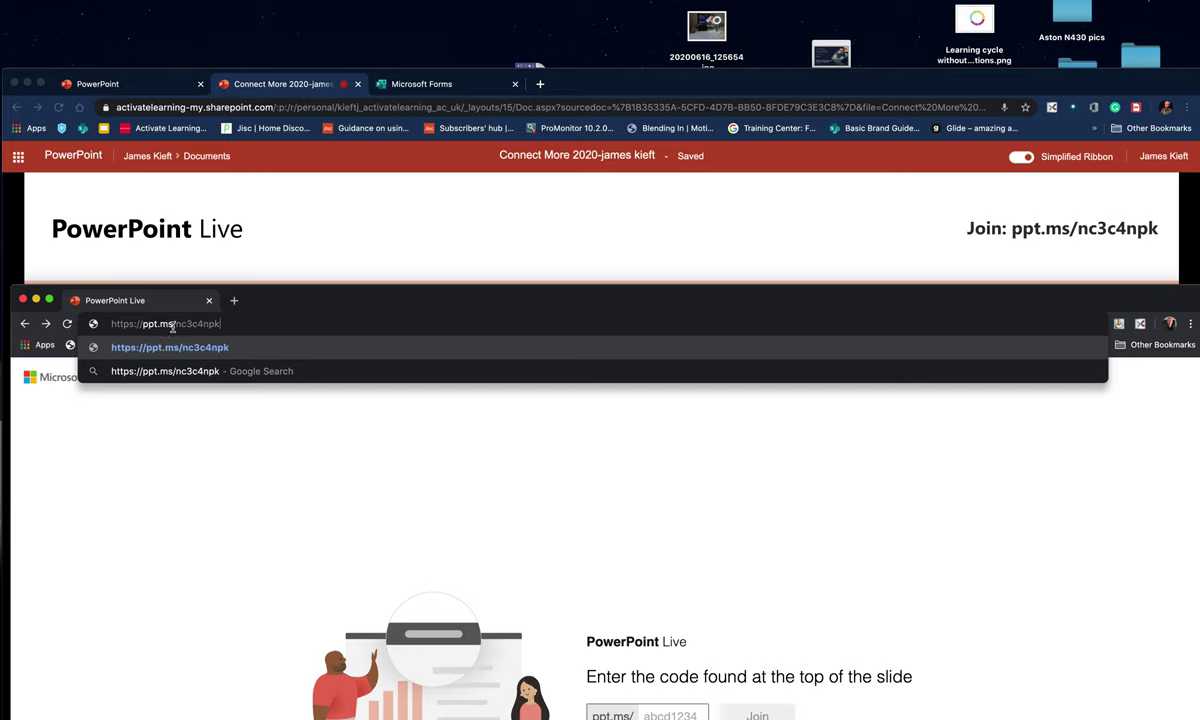
drag(175, 325, 222, 325)
mouse_move(347, 296)
mouse_down()
mouse_move(368, 270)
mouse_move(345, 76)
mouse_up()
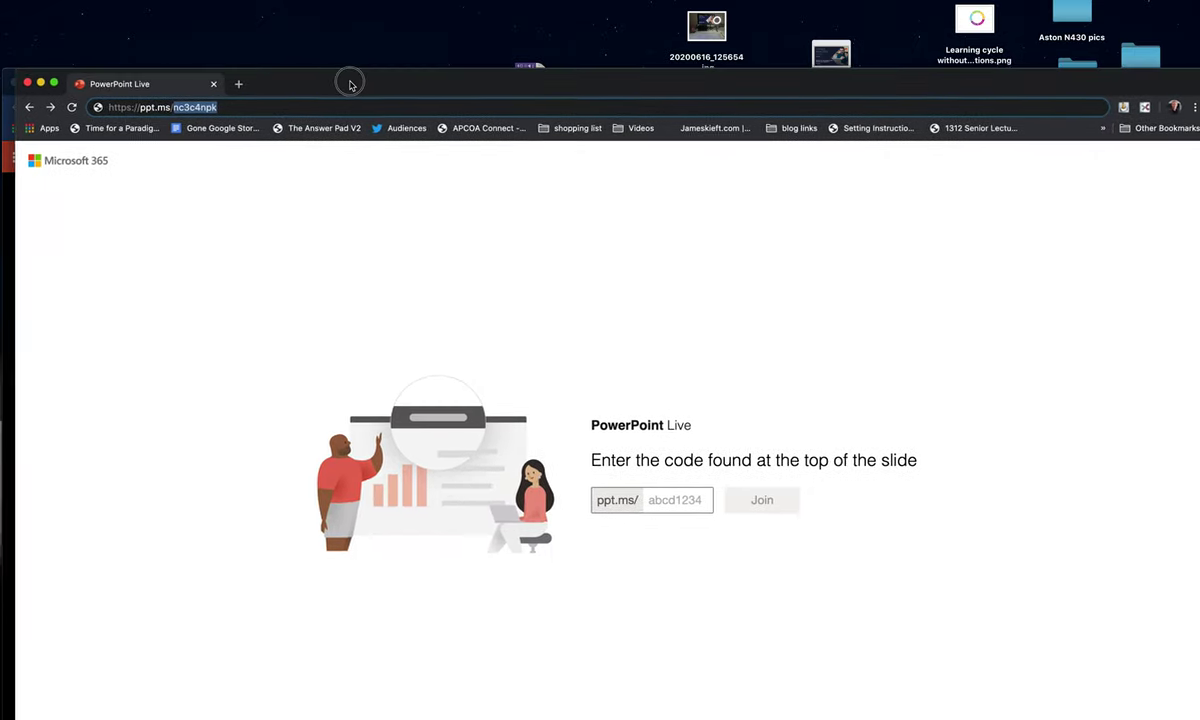
click(640, 498)
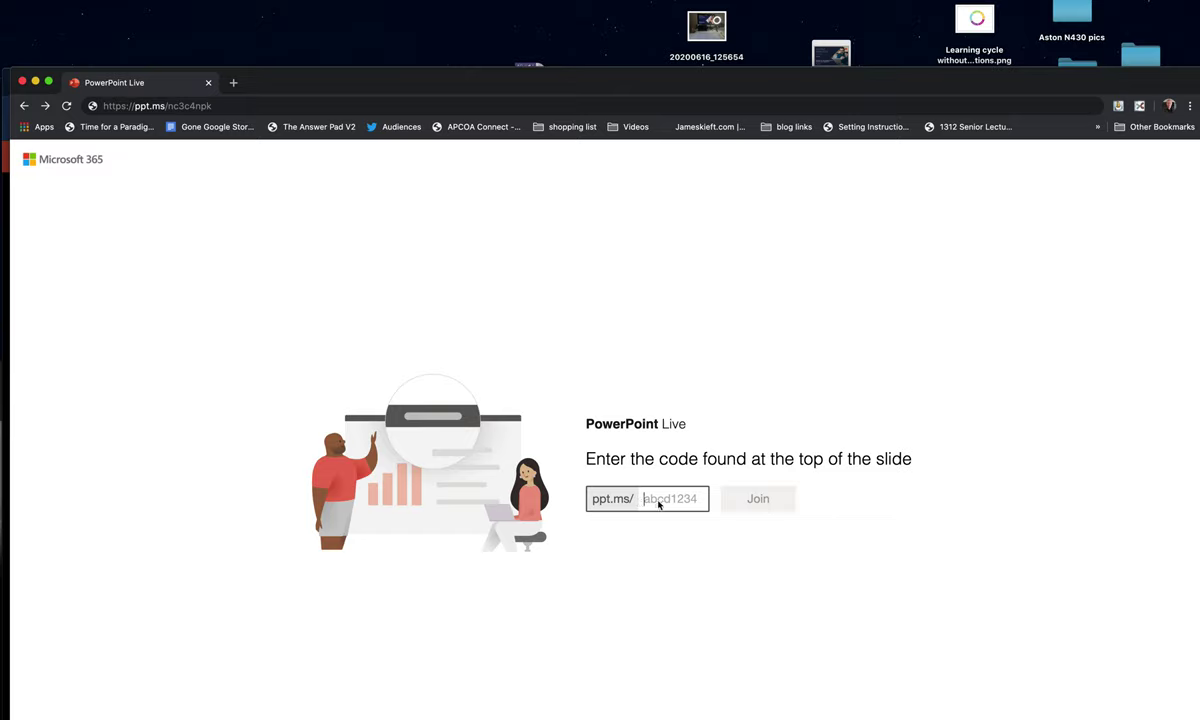
text(nnc3c4npk)
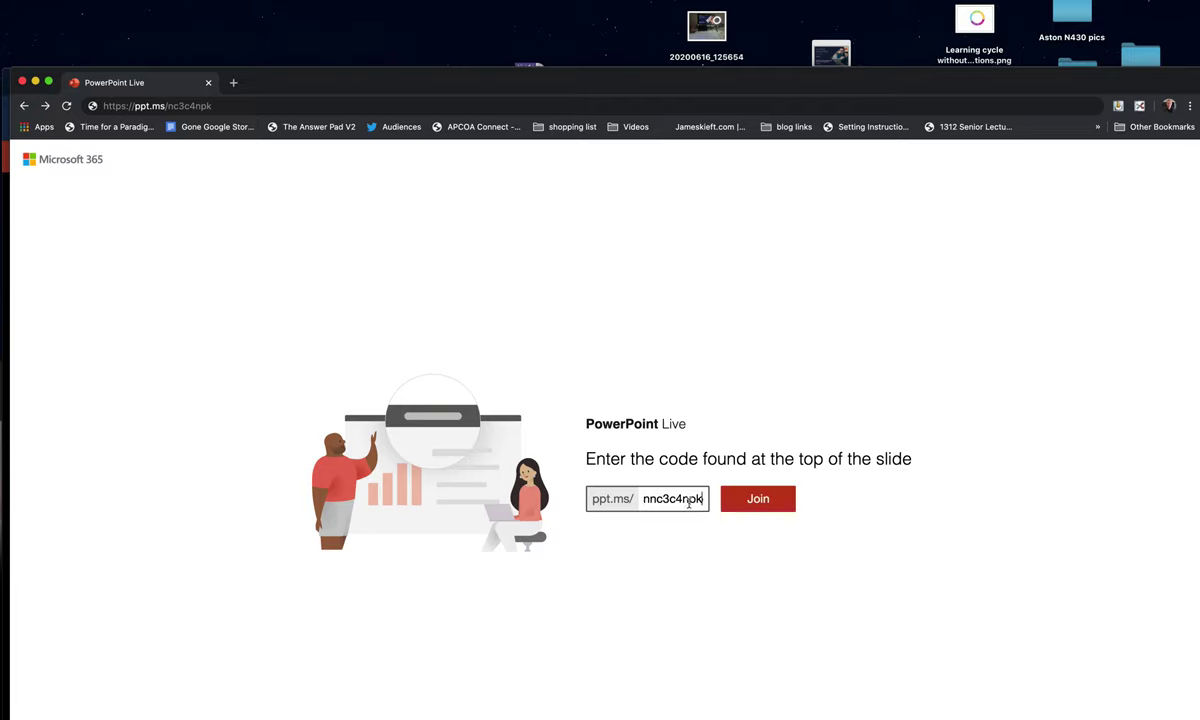
click(655, 498)
key(BackSpace)
key(BackSpace)
text(n)
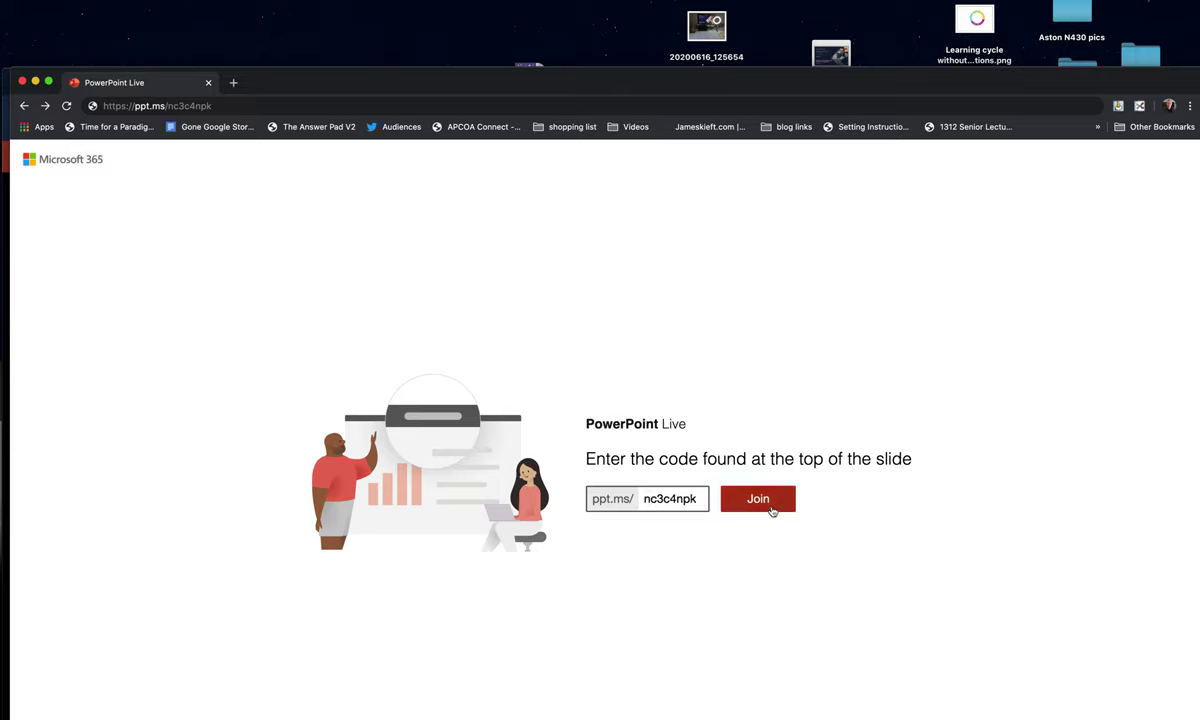
click(771, 510)
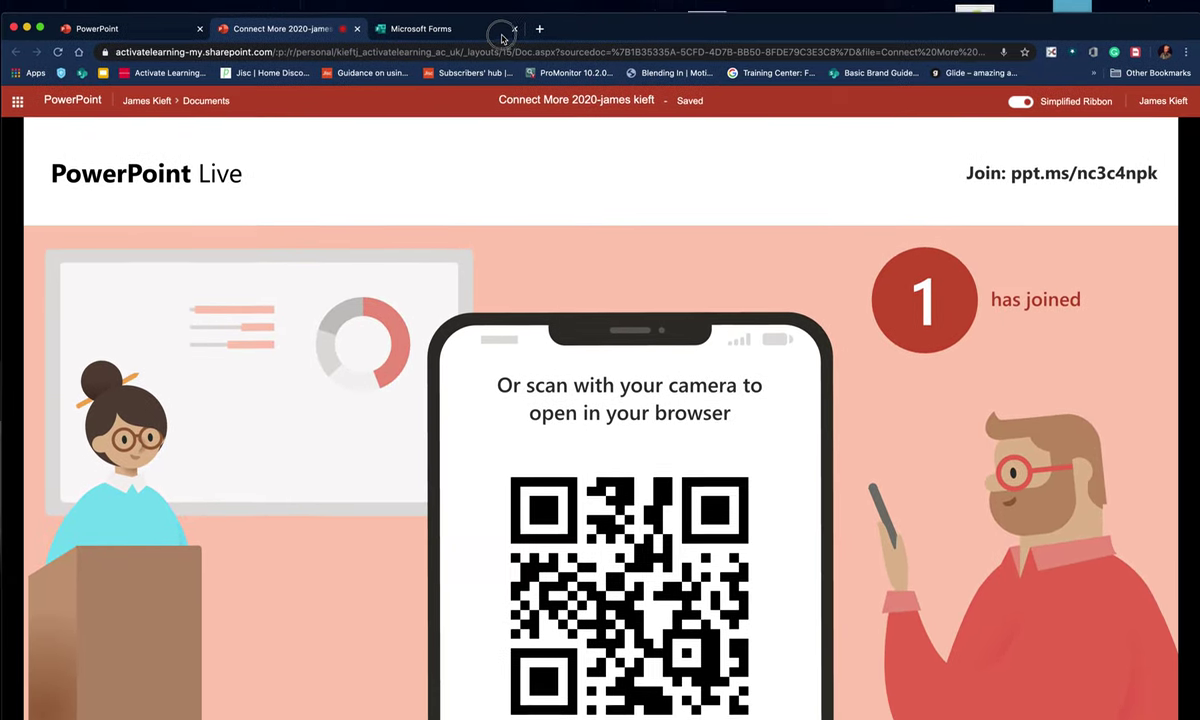
click(1164, 43)
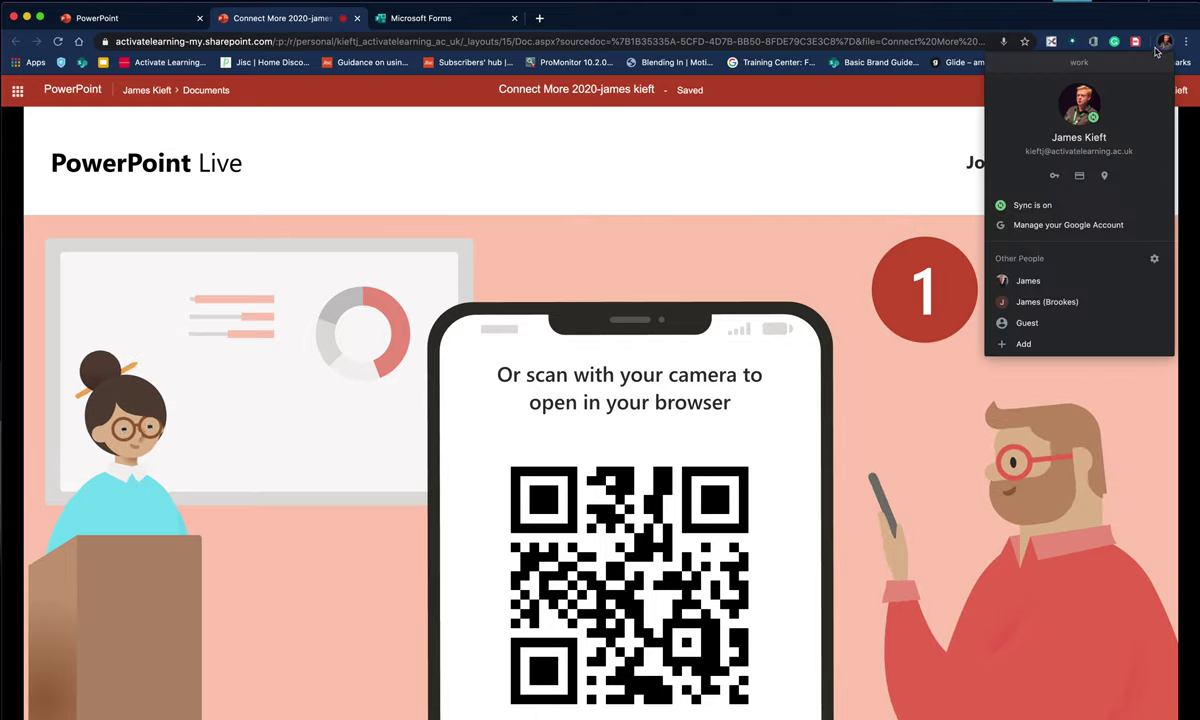
click(1050, 280)
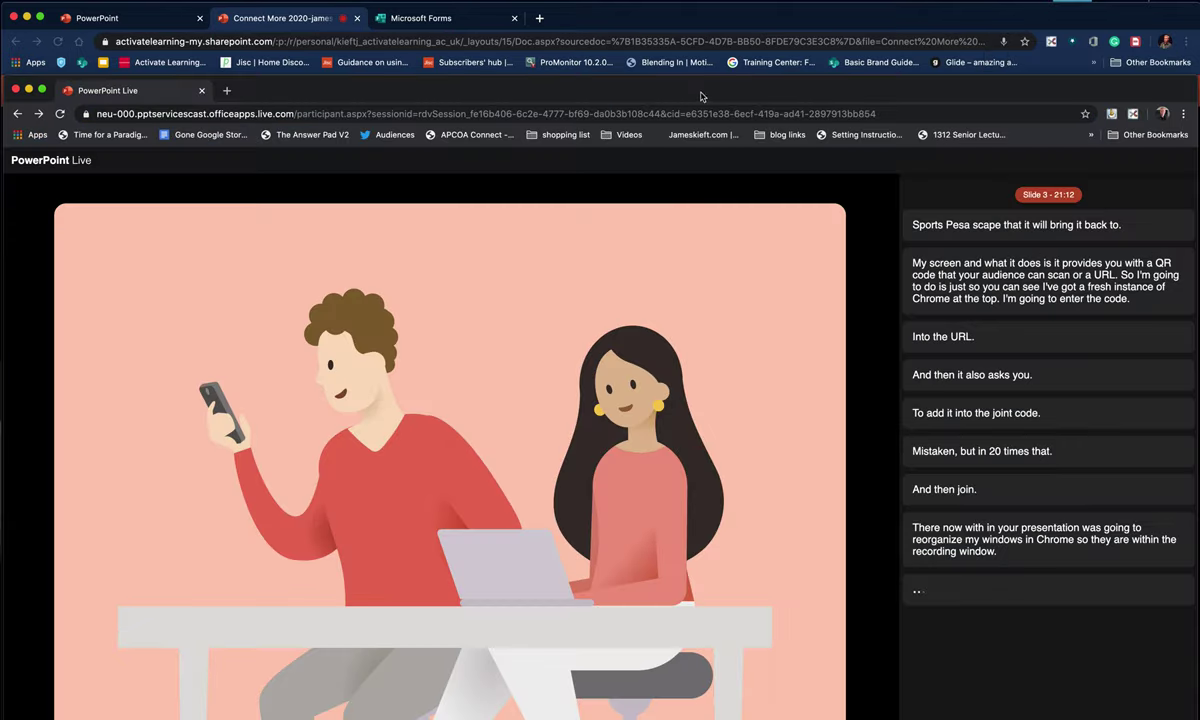
drag(700, 95, 698, 28)
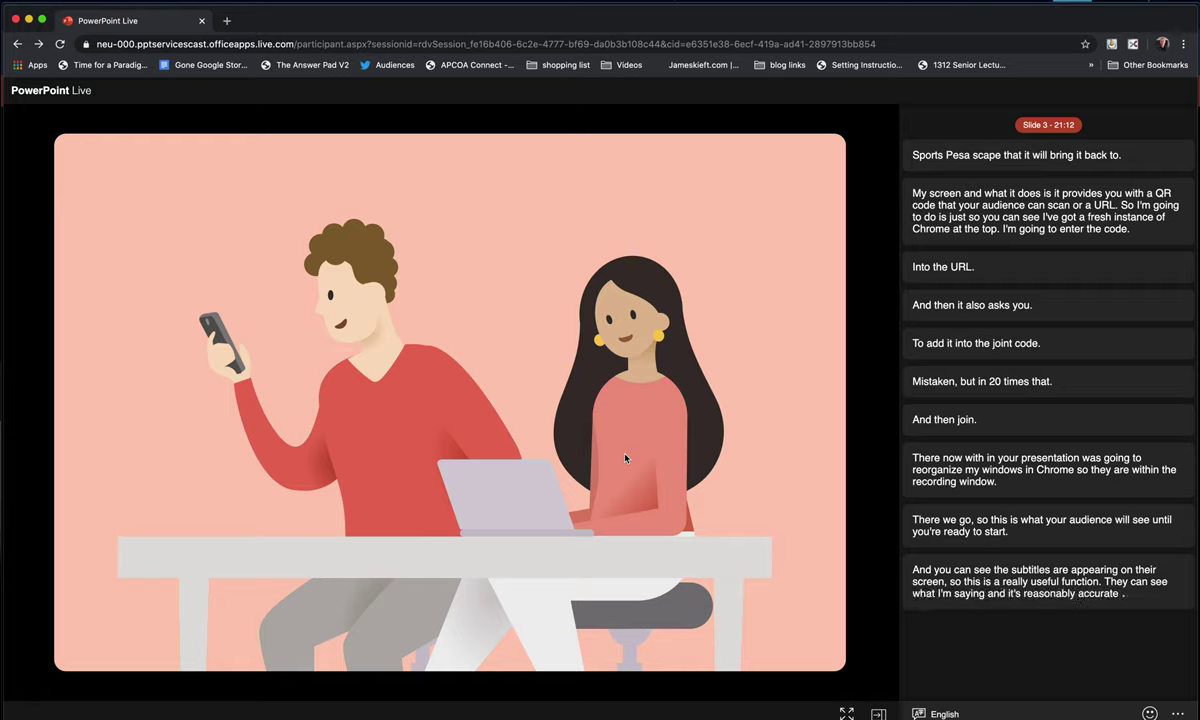
click(1162, 44)
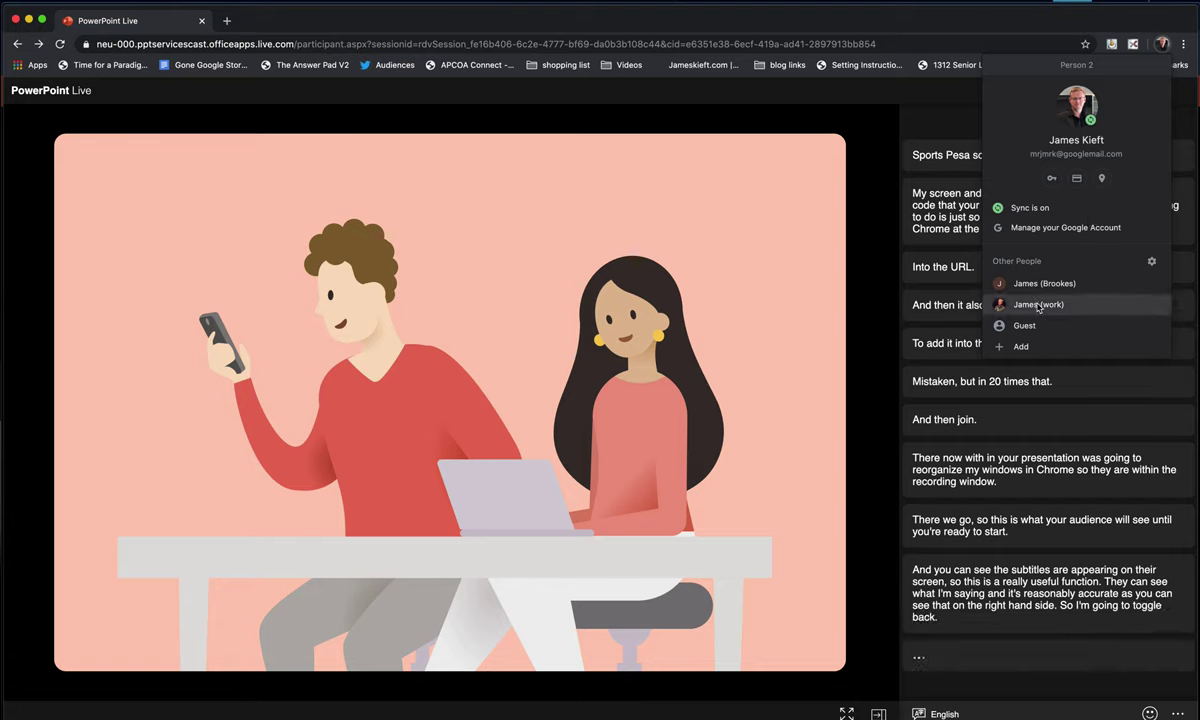
click(1038, 306)
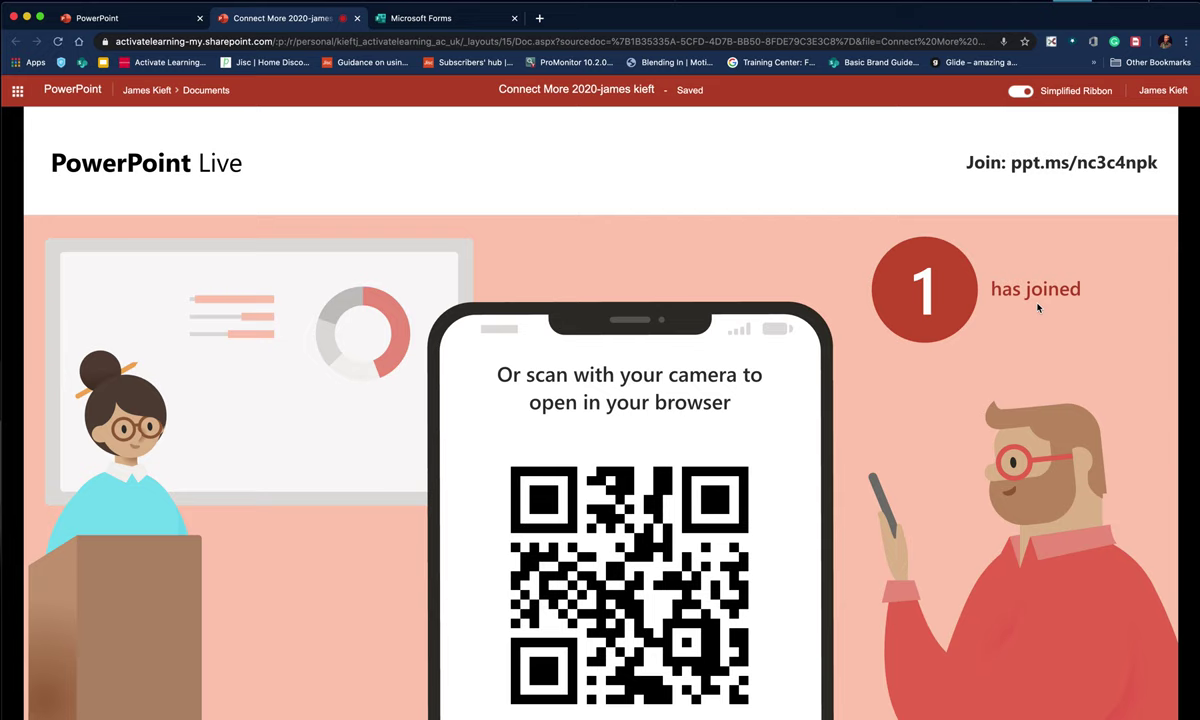
click(519, 141)
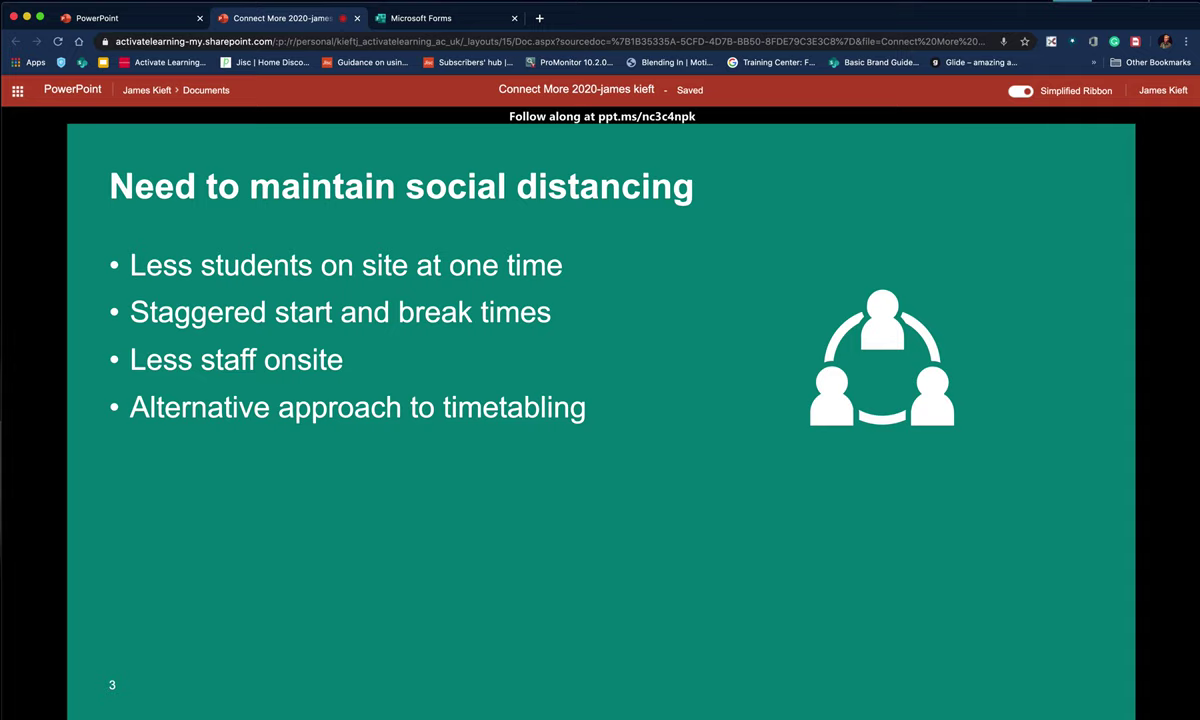
- Check the audience's view of slide 3, then advance the presenter to slide 4, Things to consider
click(1165, 41)
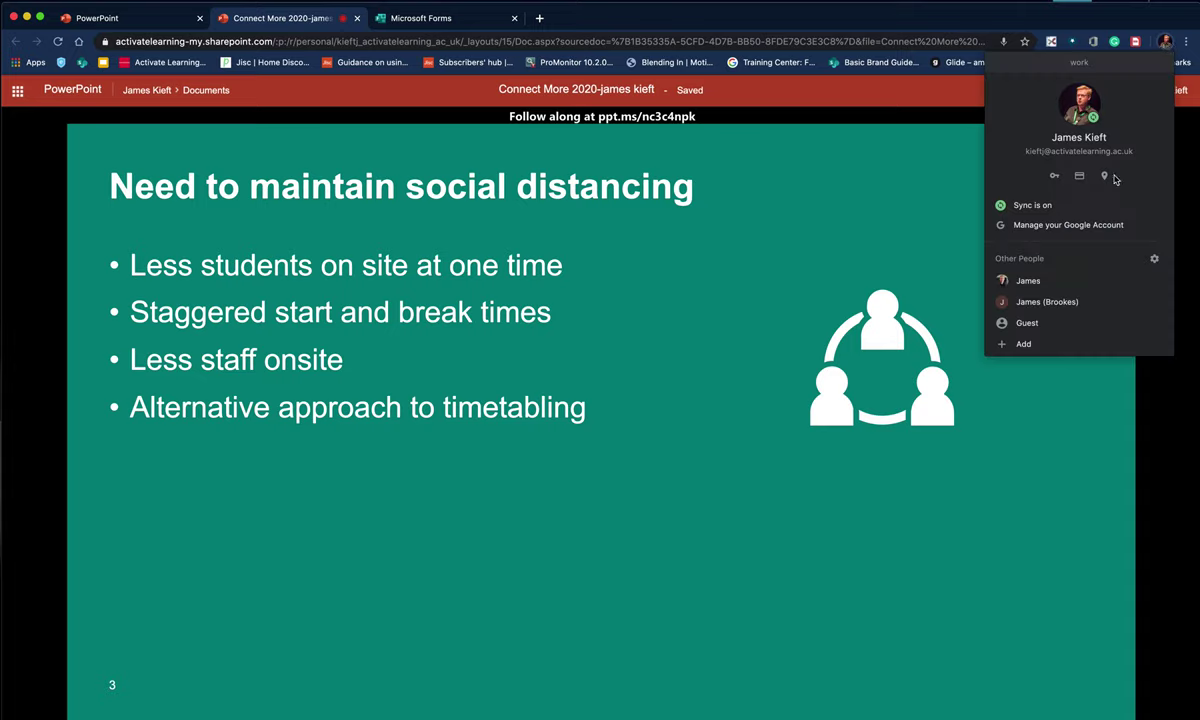
click(1063, 287)
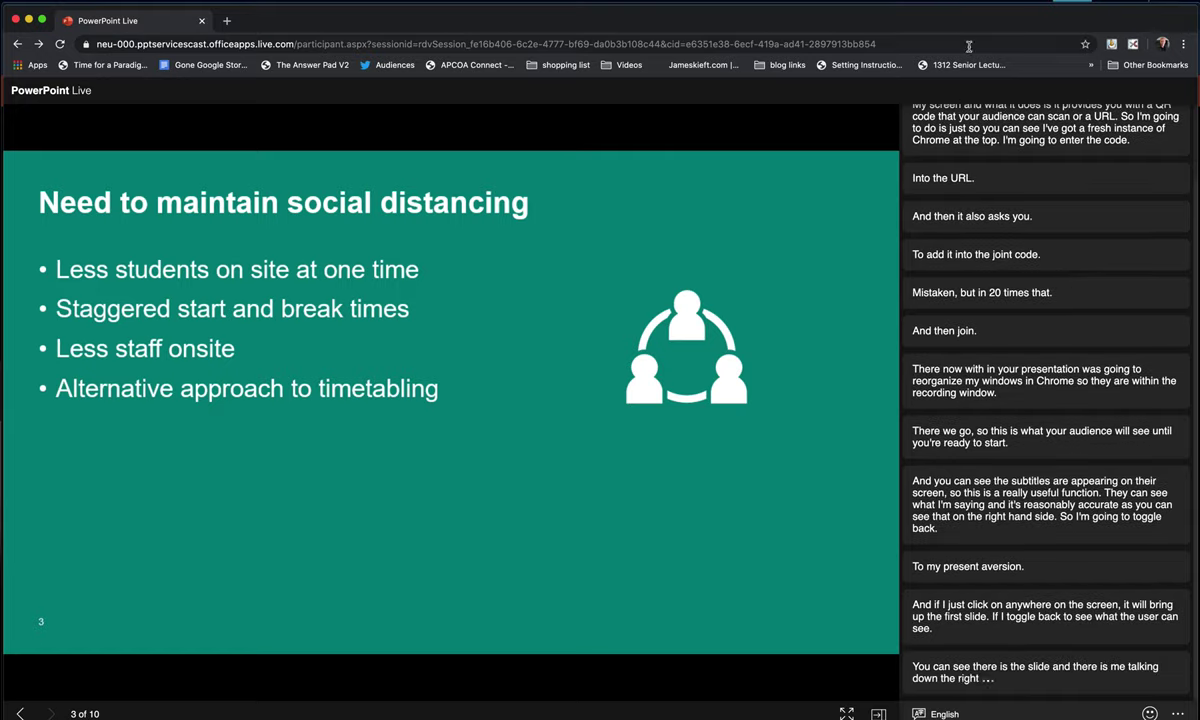
click(1162, 47)
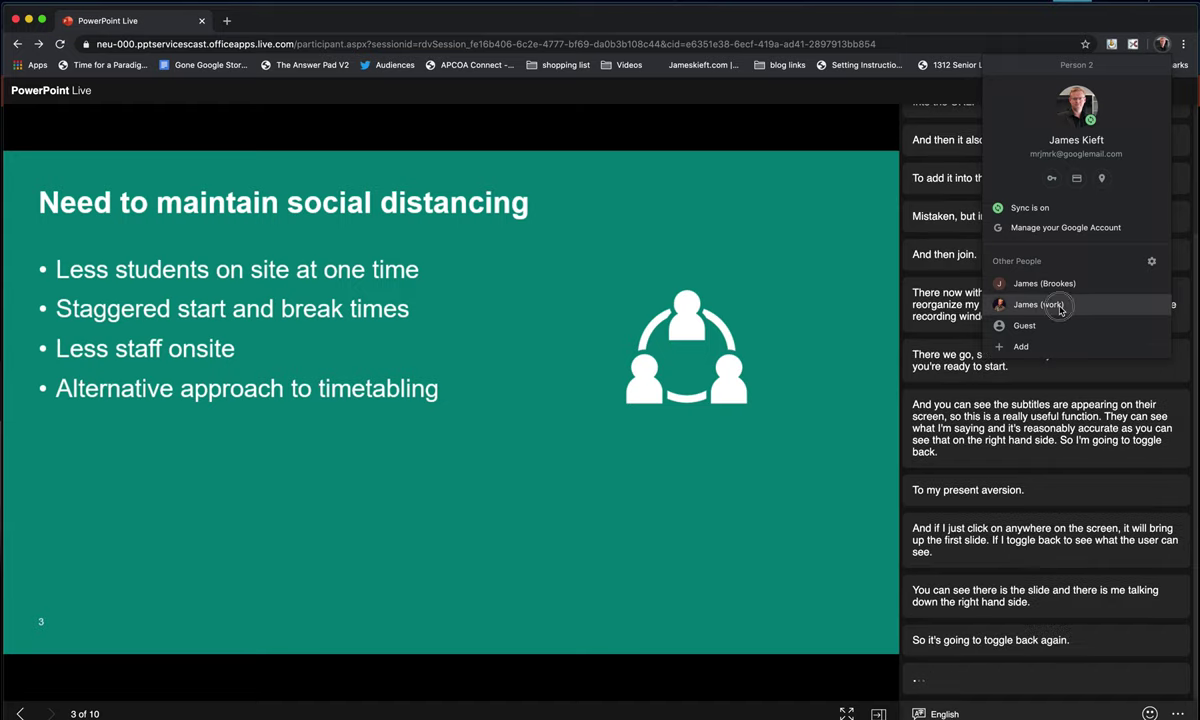
click(1052, 308)
click(638, 321)
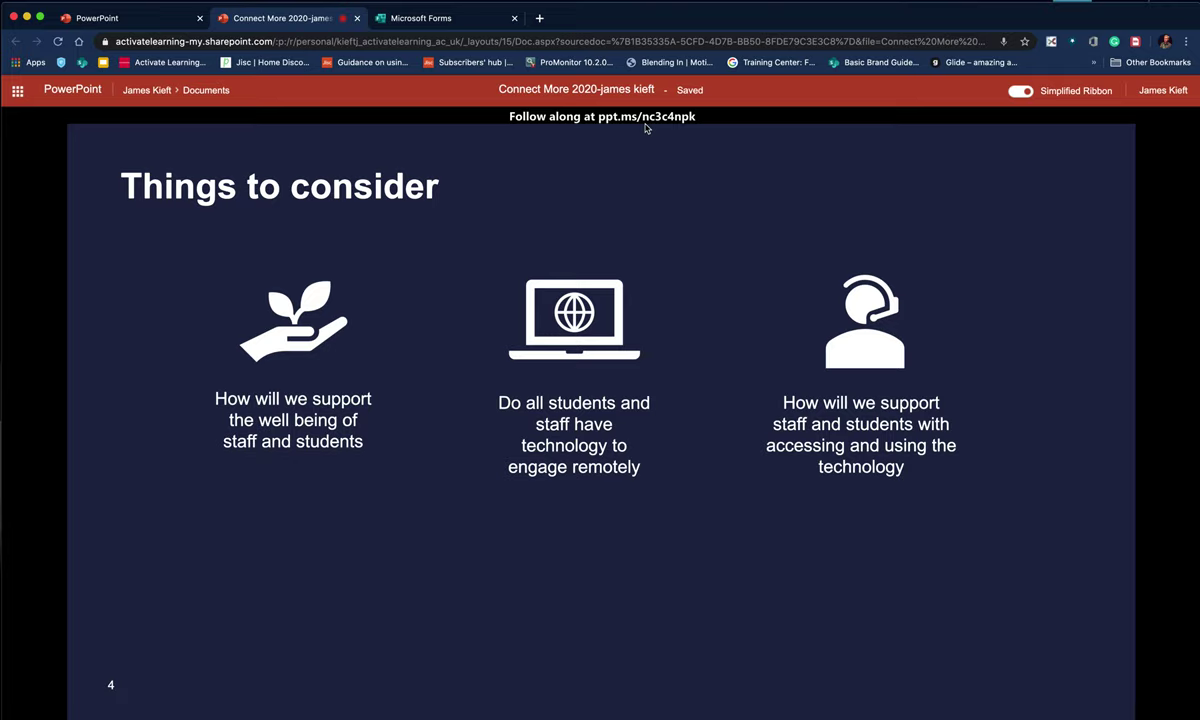
- As the audience member, send a thumbs-up reaction and open the Rate the presentation panel
click(1166, 44)
click(1084, 268)
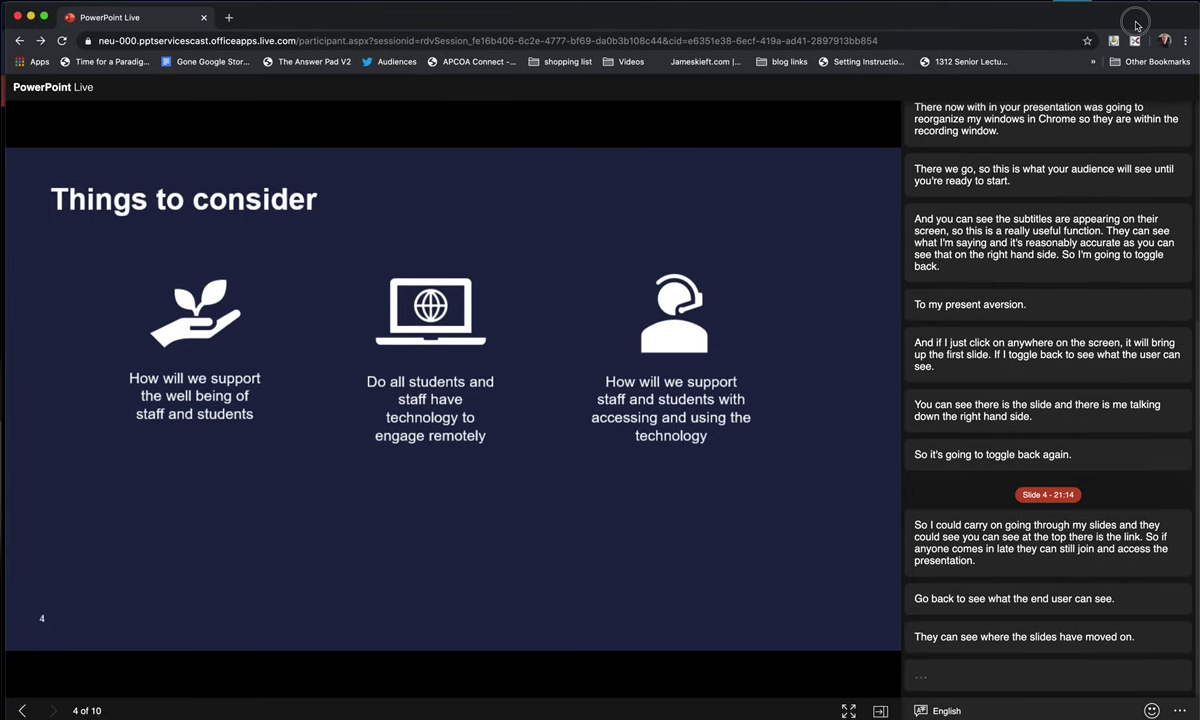
click(1152, 710)
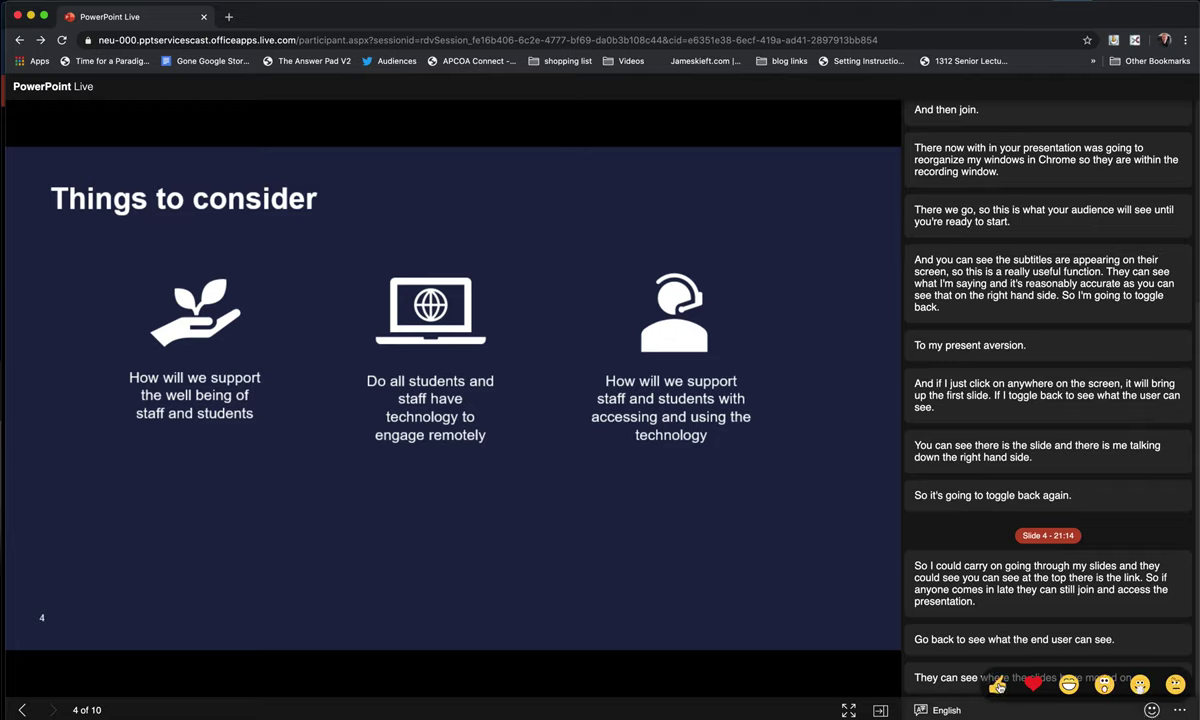
click(999, 687)
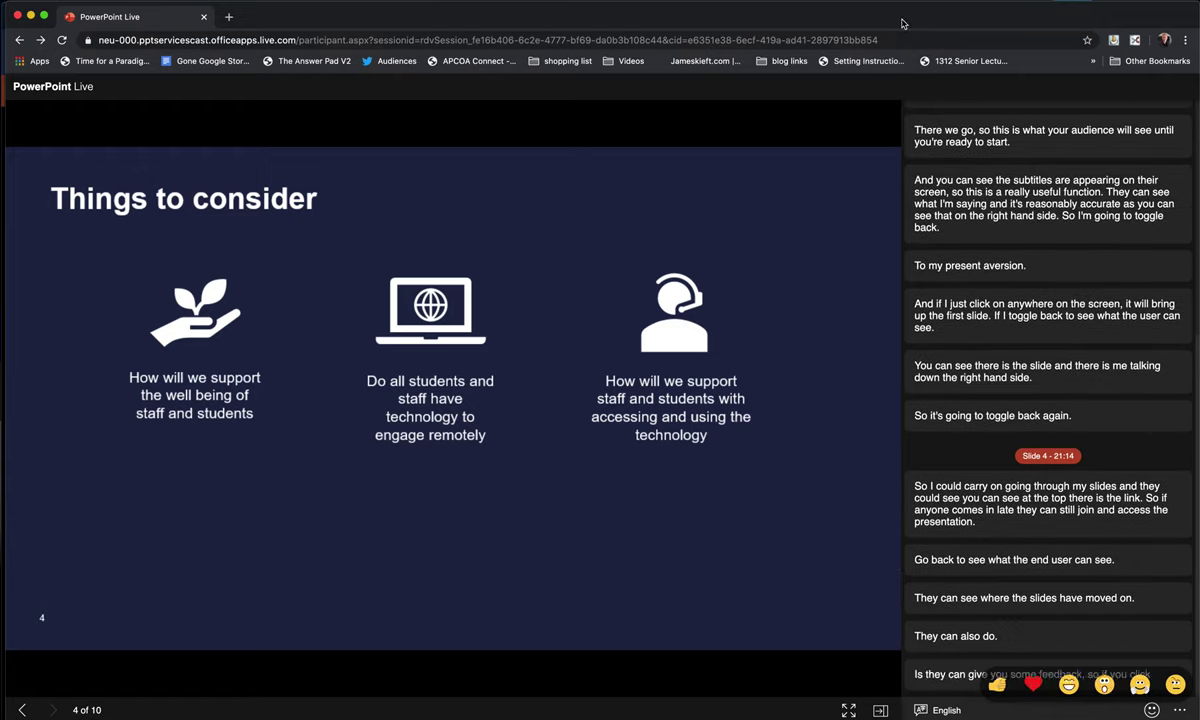
click(1180, 709)
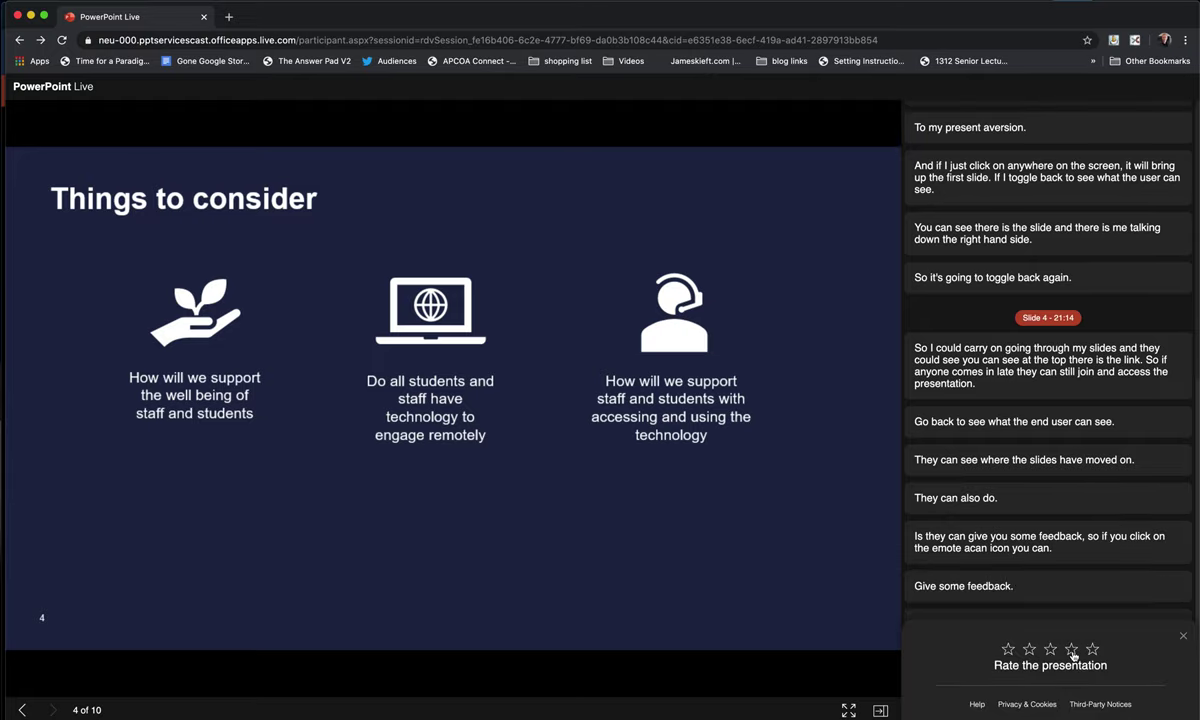
- Give four stars, rate slide design, speaker (average) and interaction (good), comment 'great graphics', and submit
click(1072, 650)
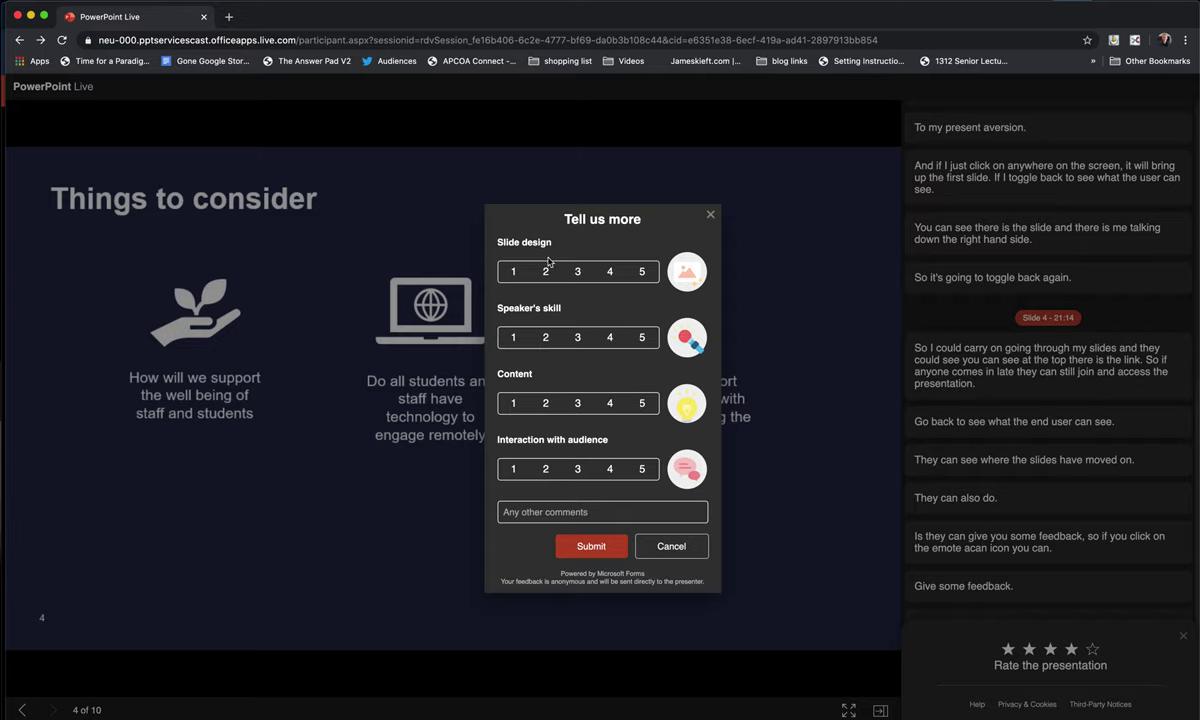
click(611, 273)
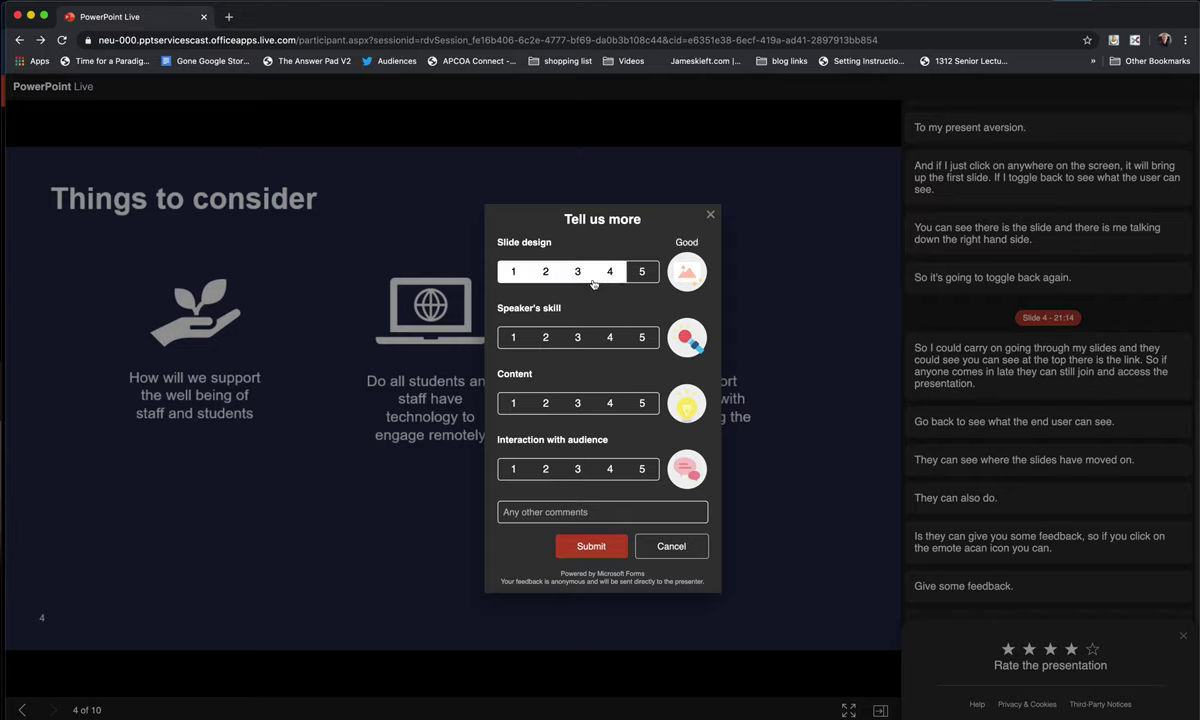
click(575, 338)
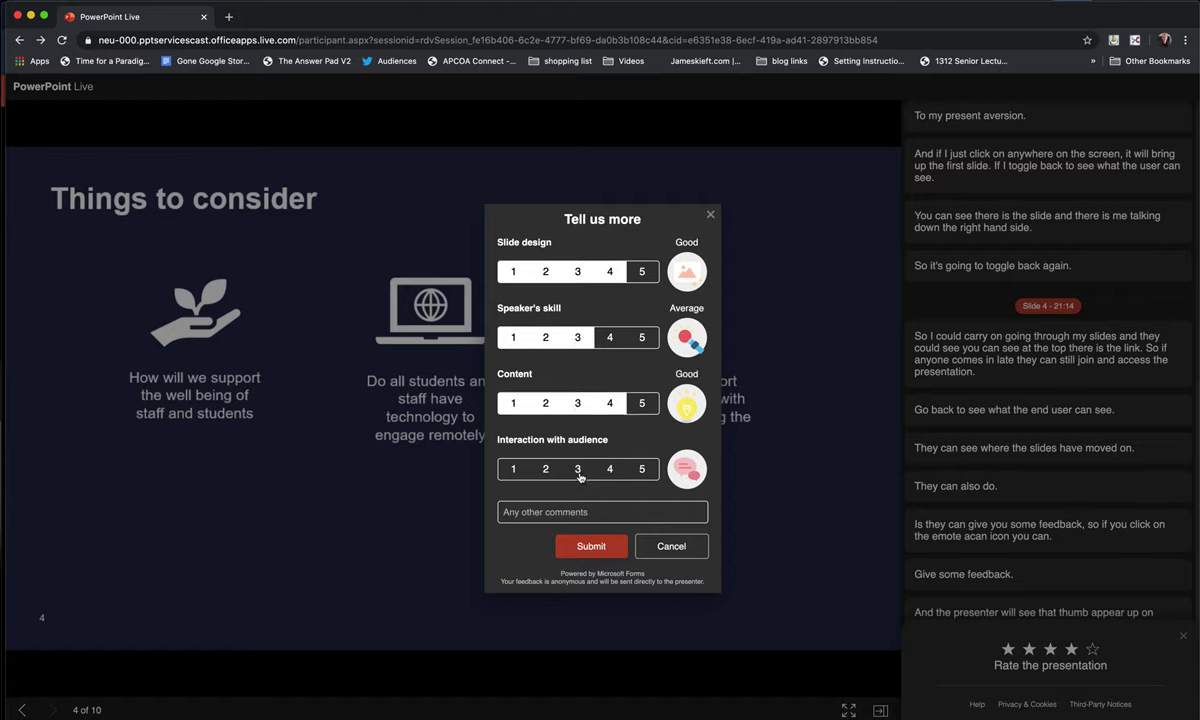
click(642, 469)
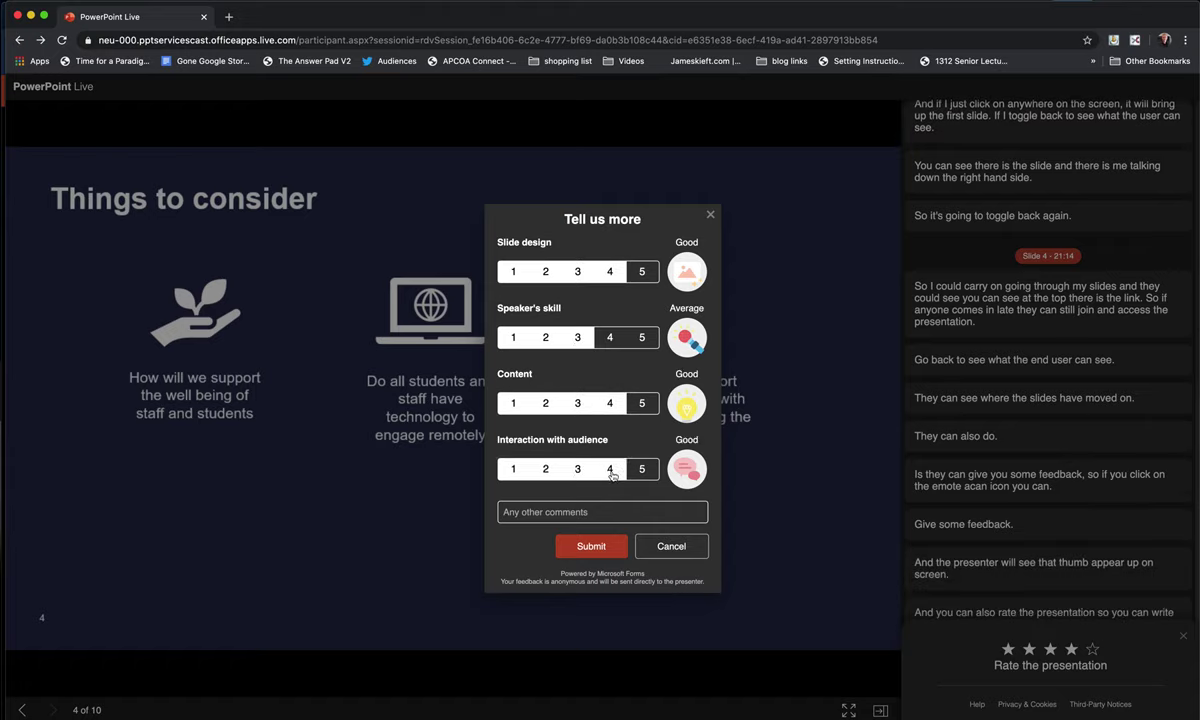
click(524, 513)
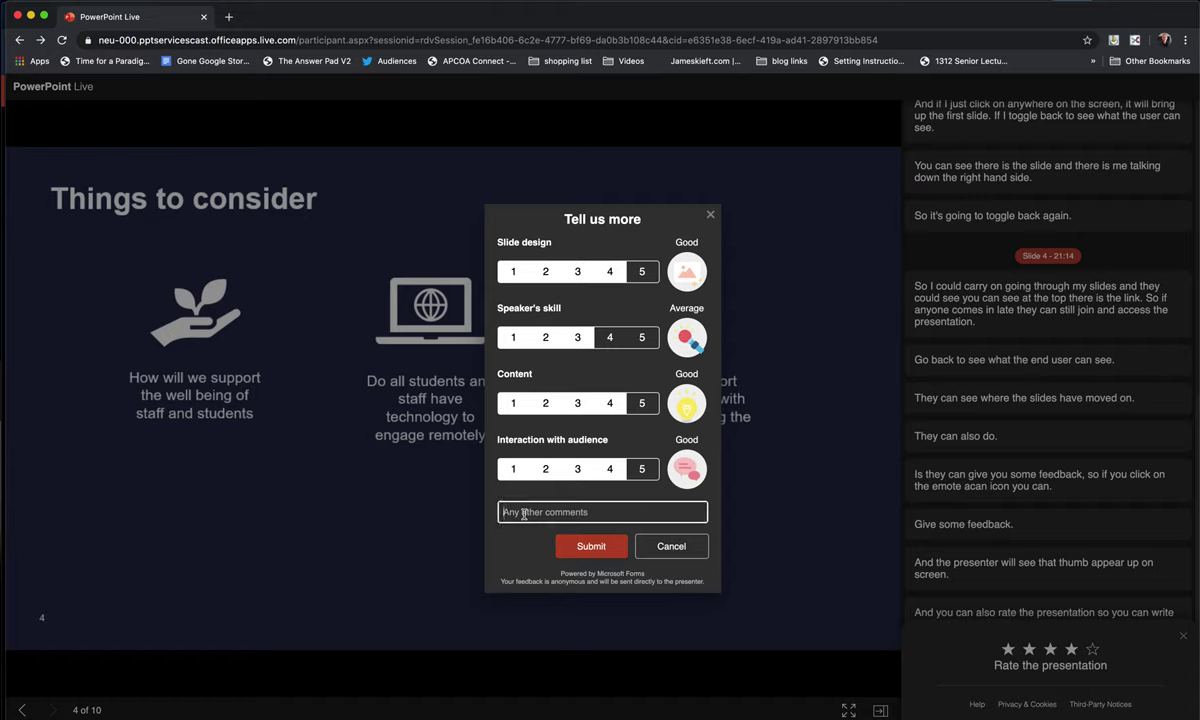
text(great )
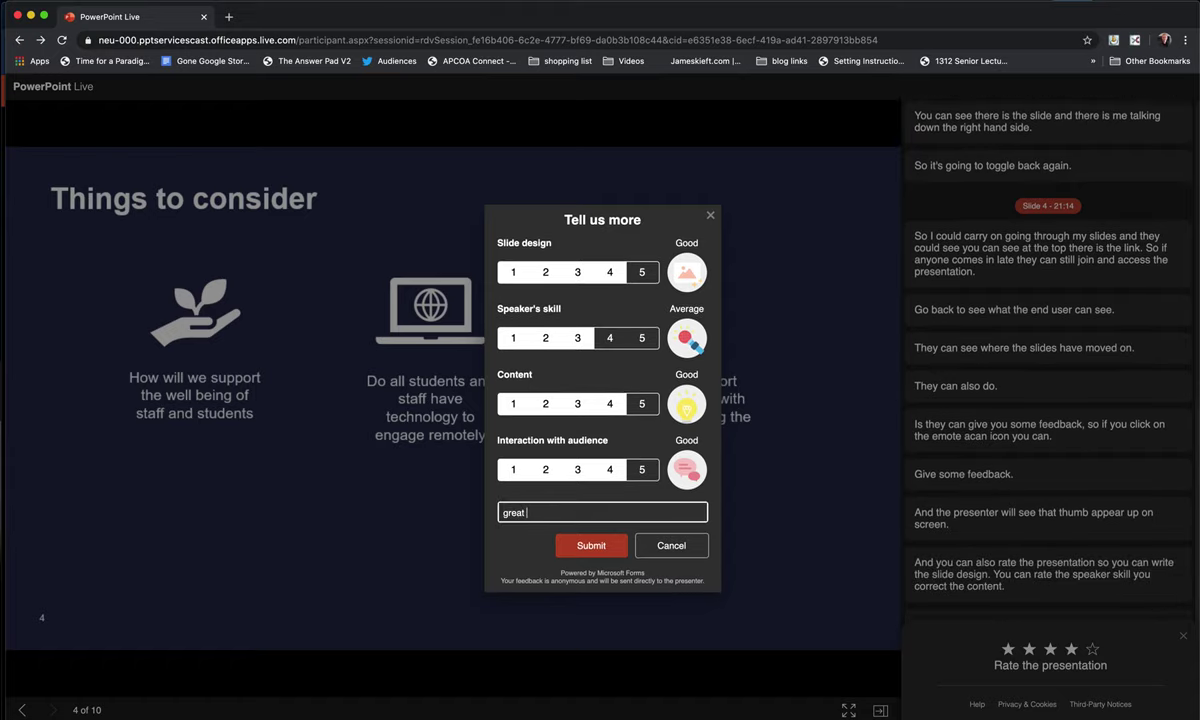
text(grap)
text(hics)
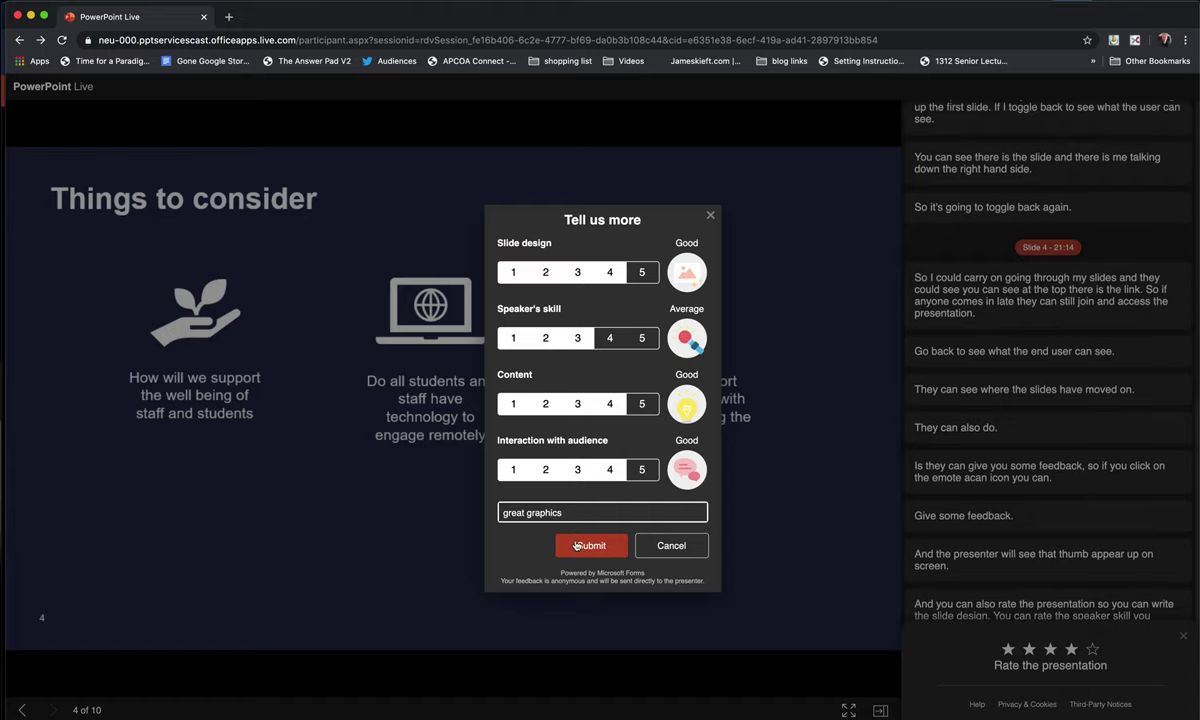
click(583, 548)
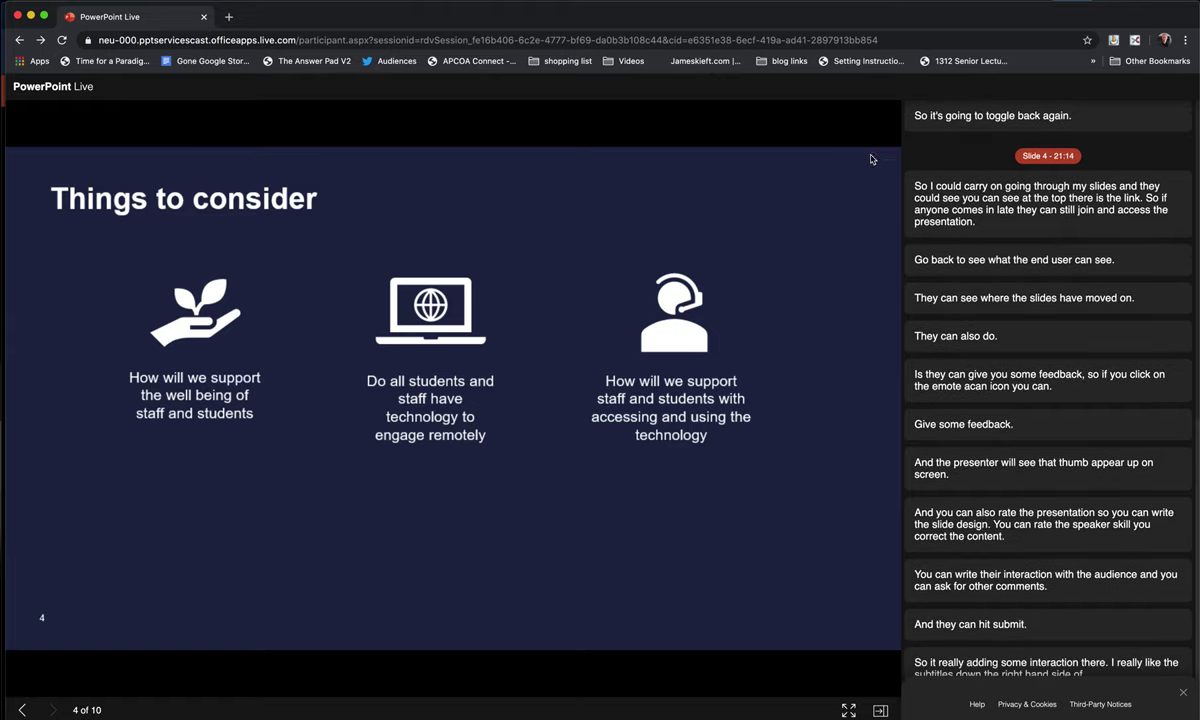
- Browse back to the social distancing slide, return to the live slide, then switch to the presenter's window
click(22, 709)
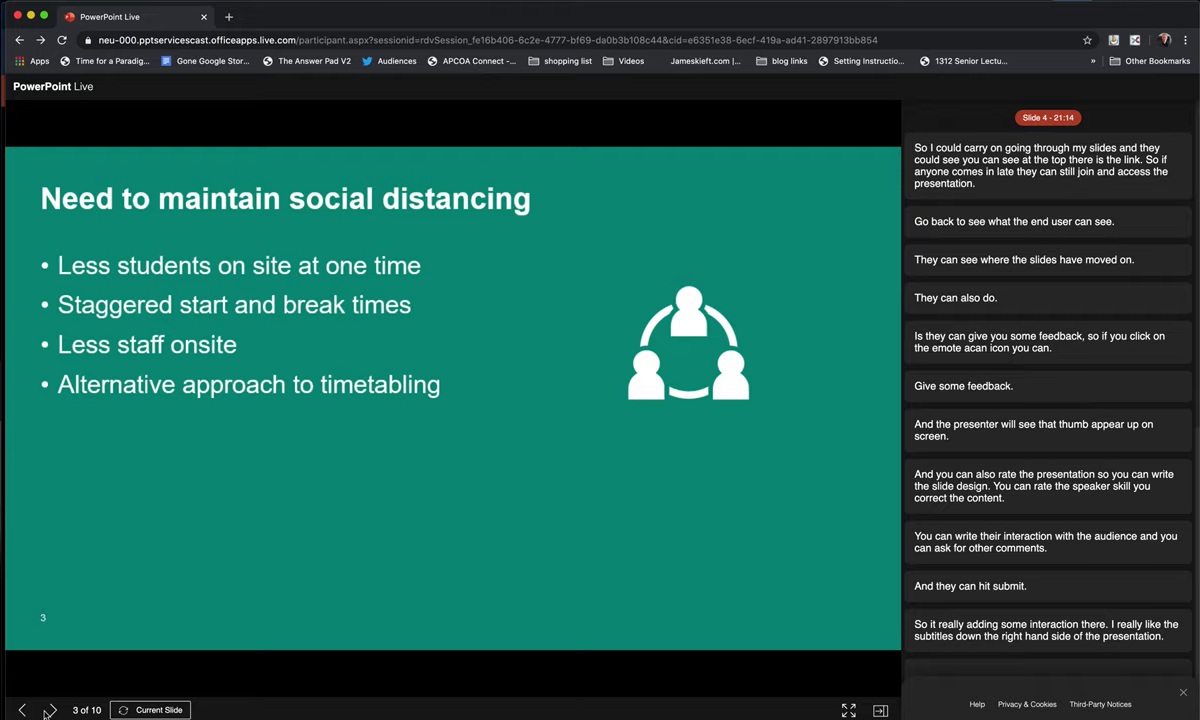
click(52, 709)
click(21, 709)
click(145, 710)
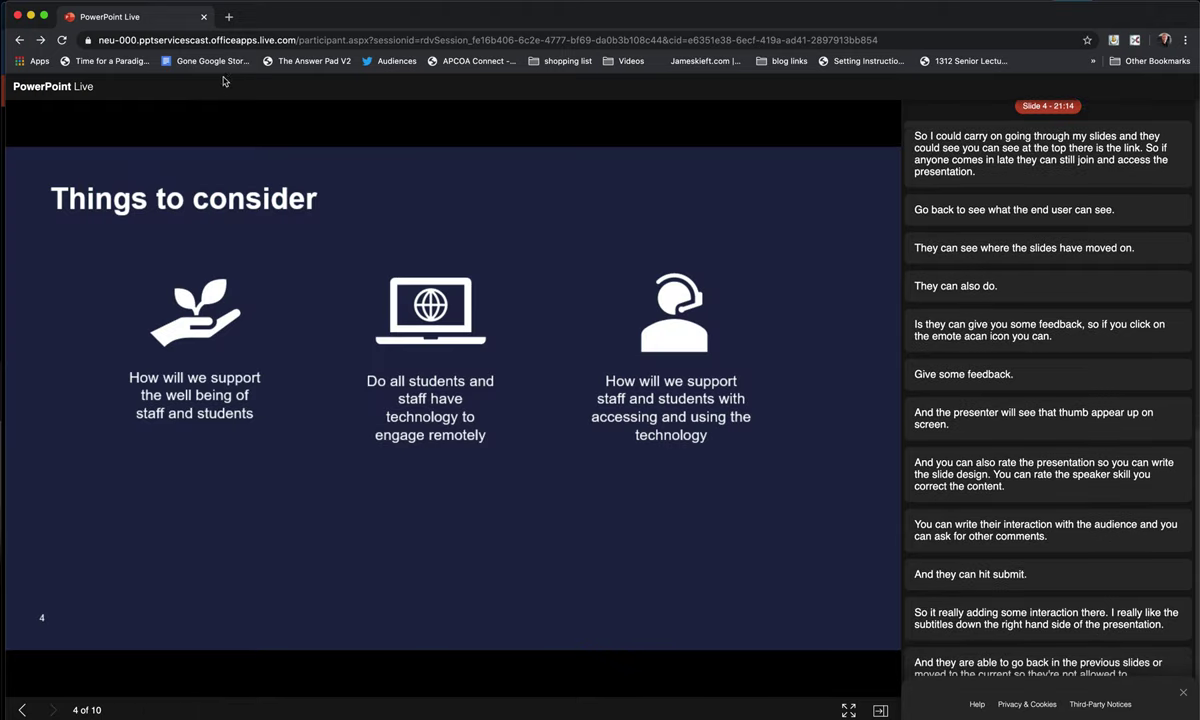
click(1164, 40)
click(1040, 300)
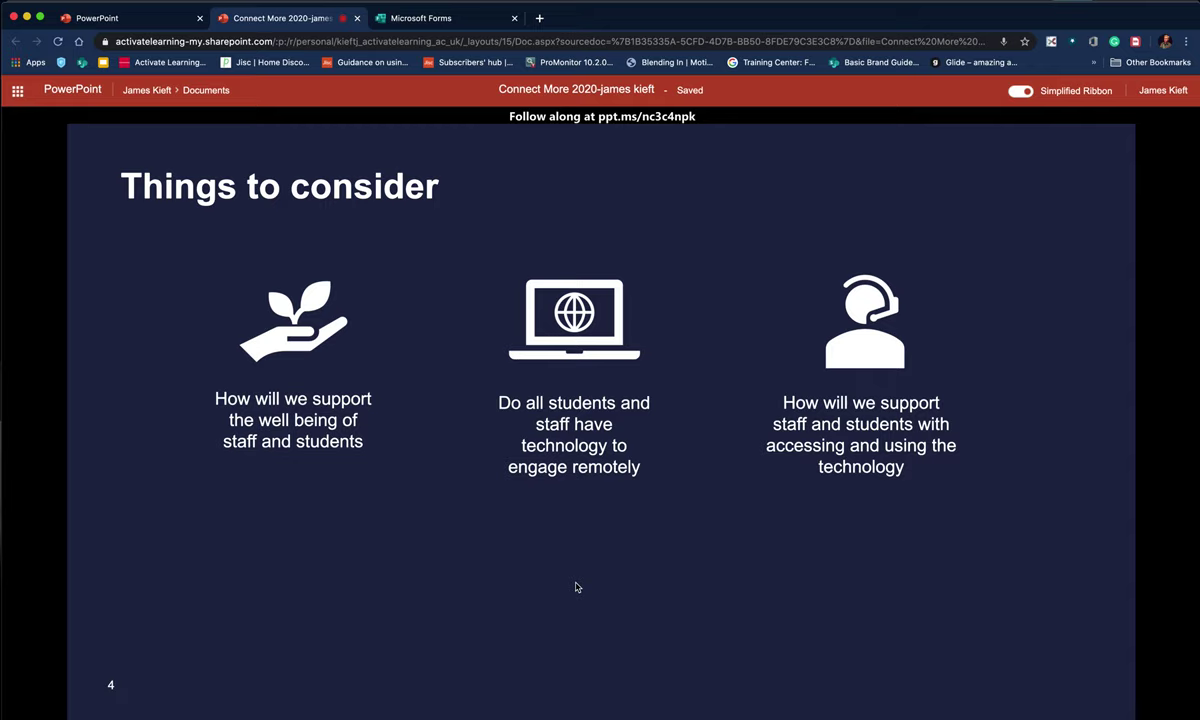
- Advance to 'What could it look like', exit the slideshow, and end the live session
click(591, 614)
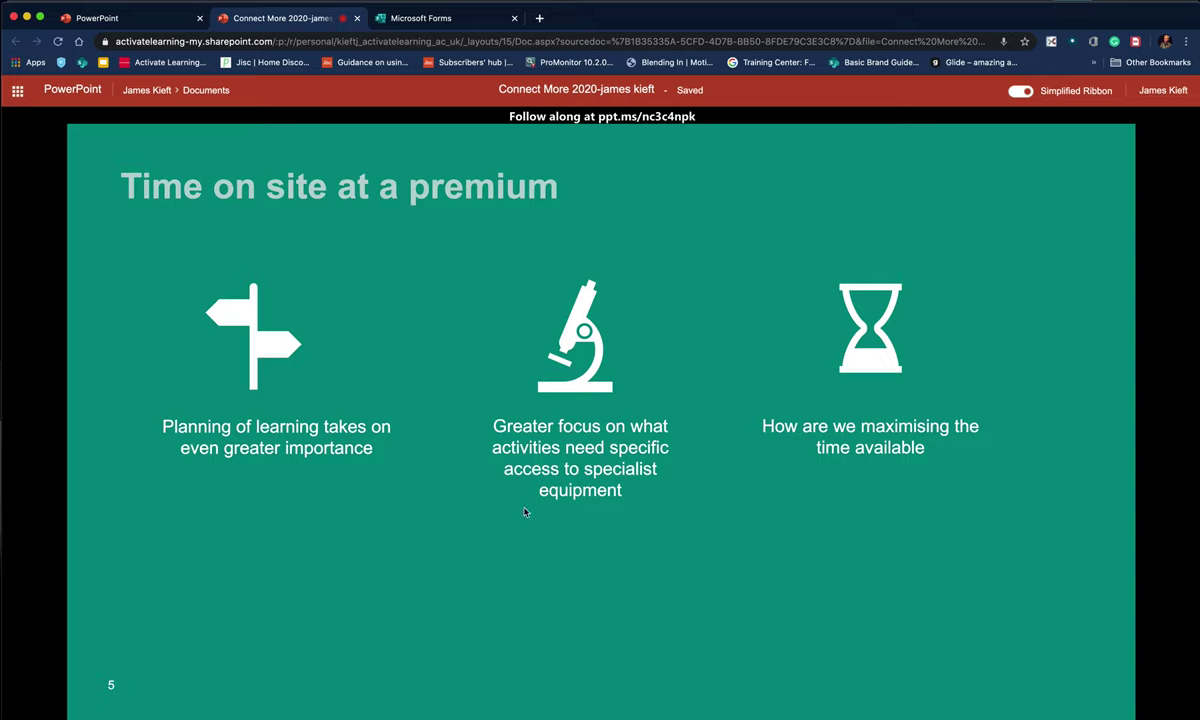
click(333, 146)
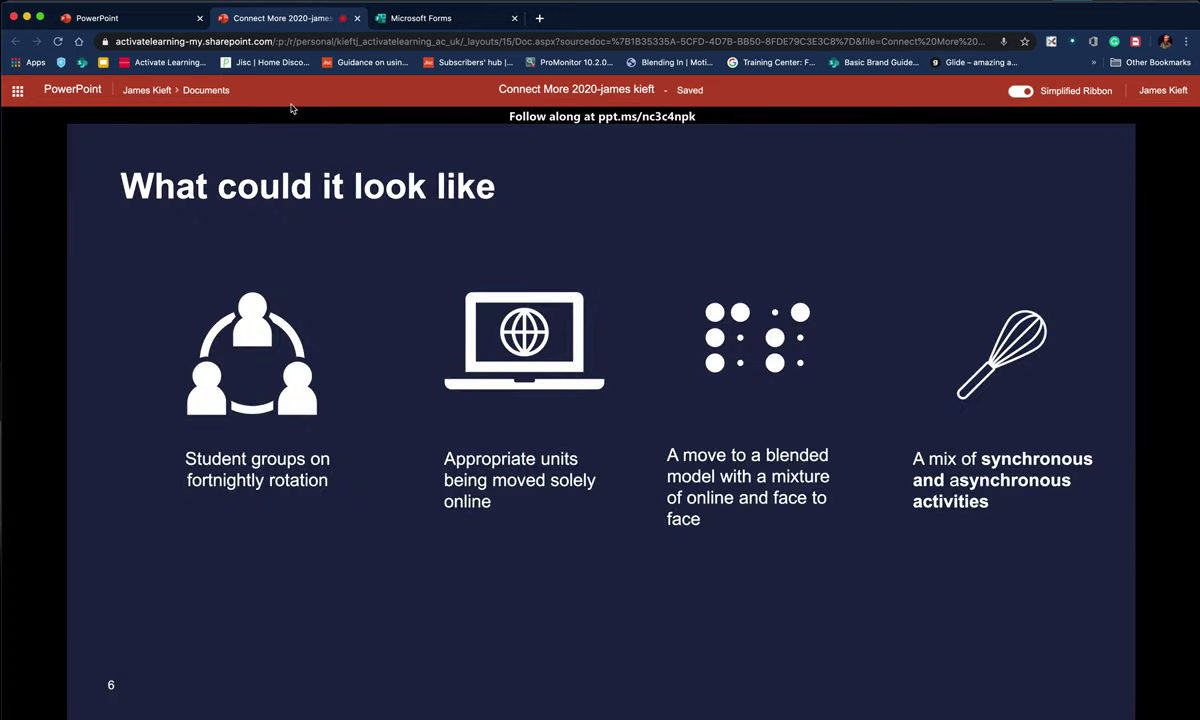
key(Escape)
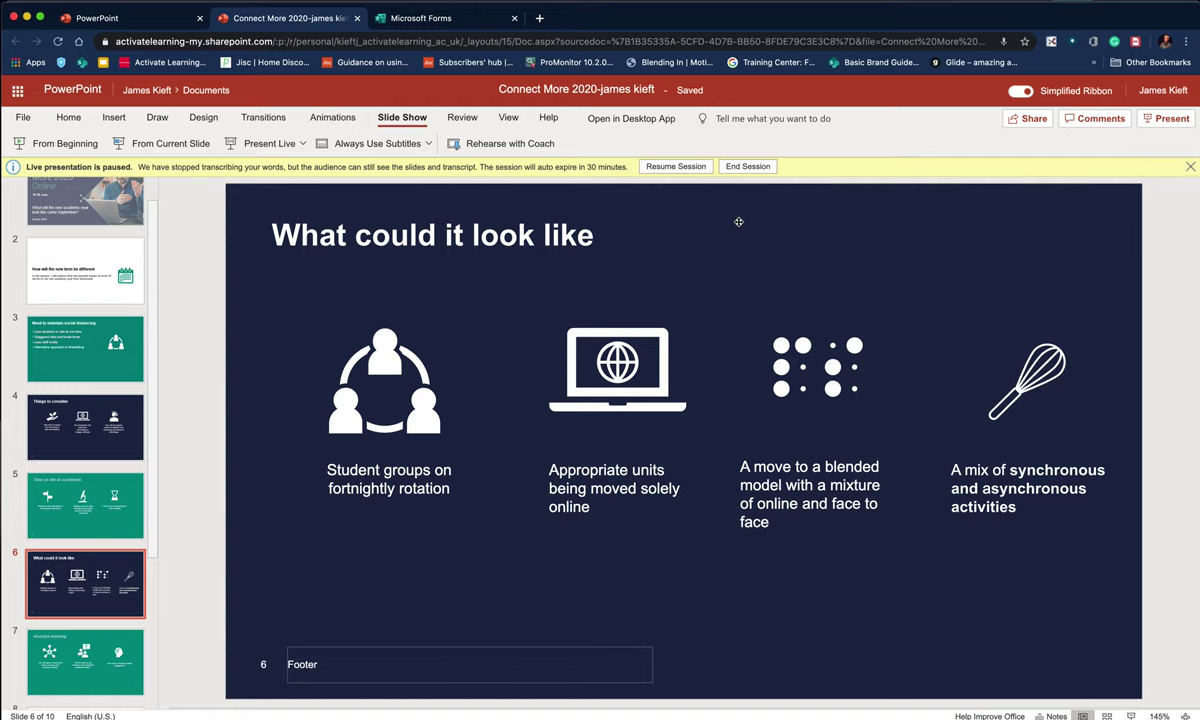
click(748, 167)
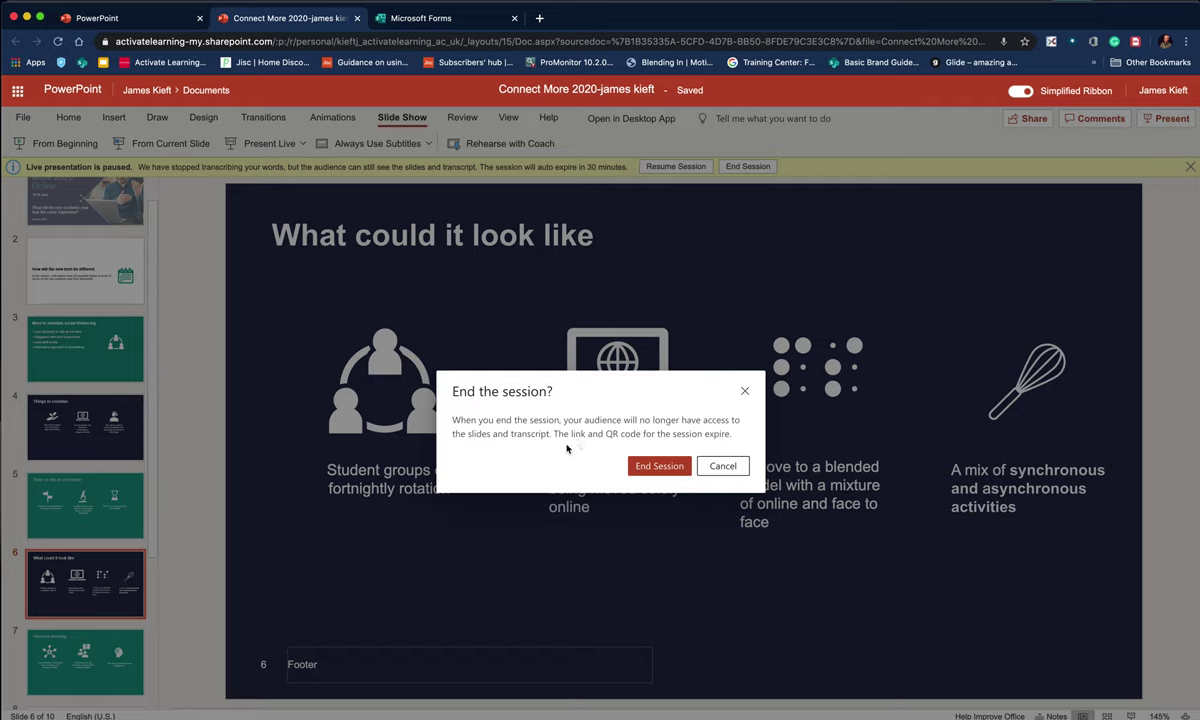
click(657, 466)
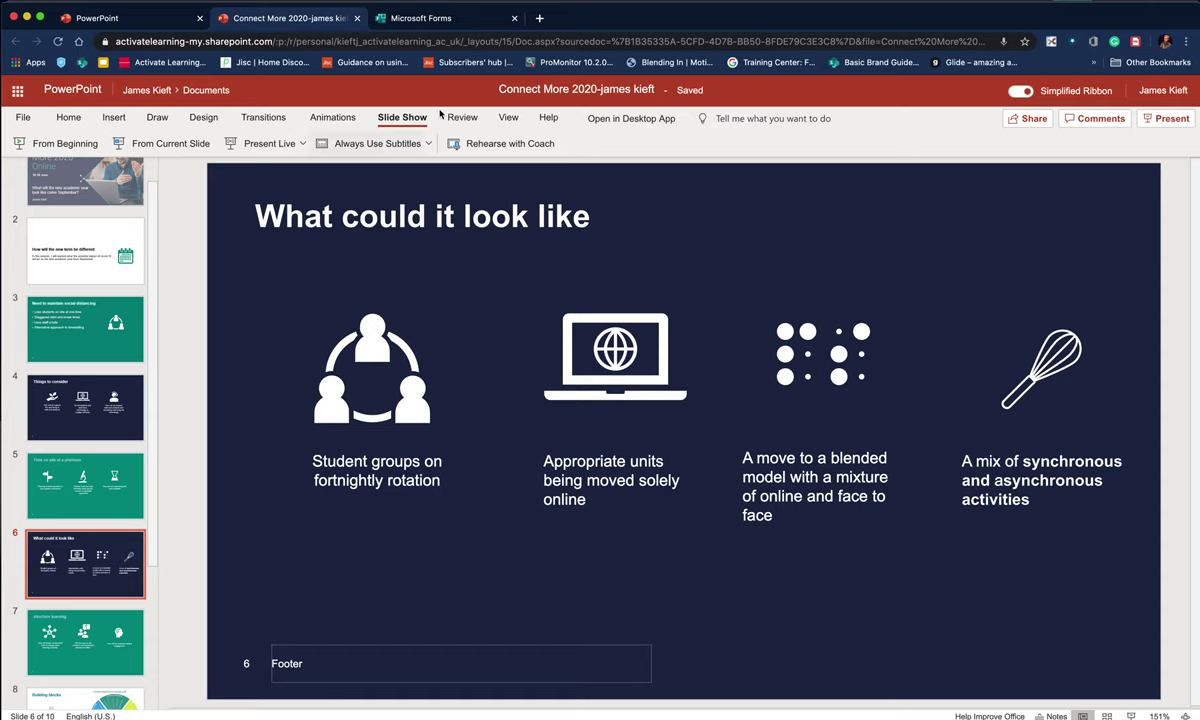
- Open the newest Connect More 2020 form and view its responses: one response, 4.00 average
click(407, 22)
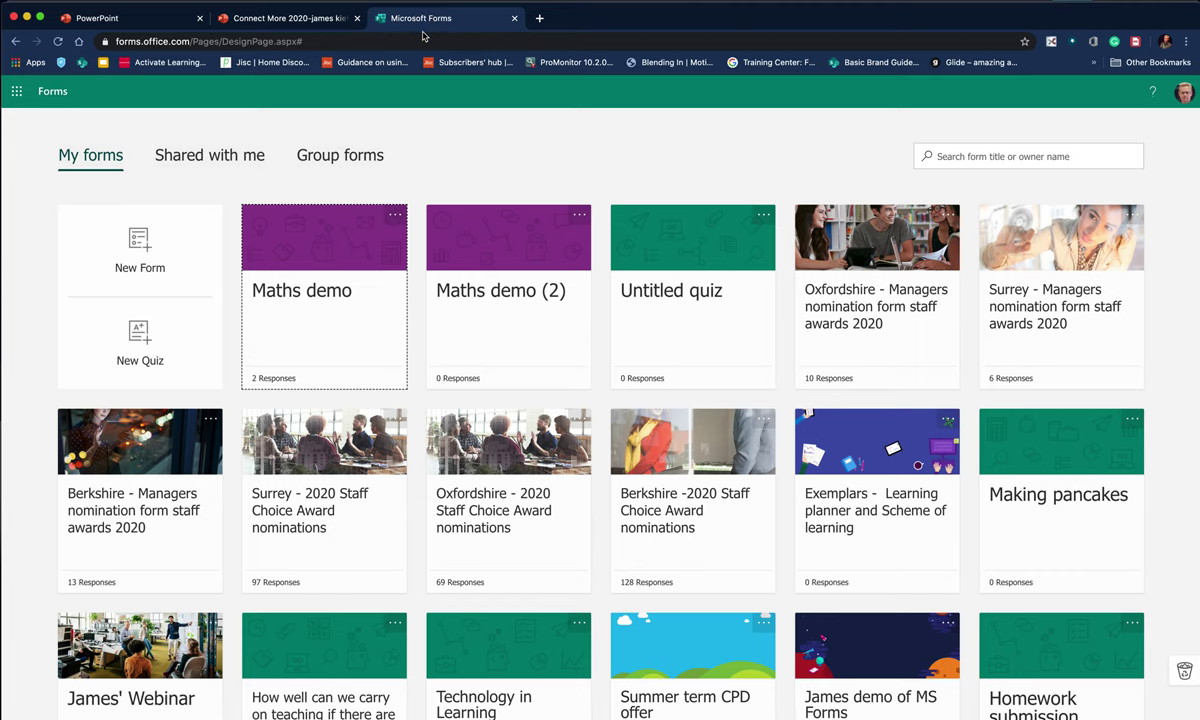
click(58, 42)
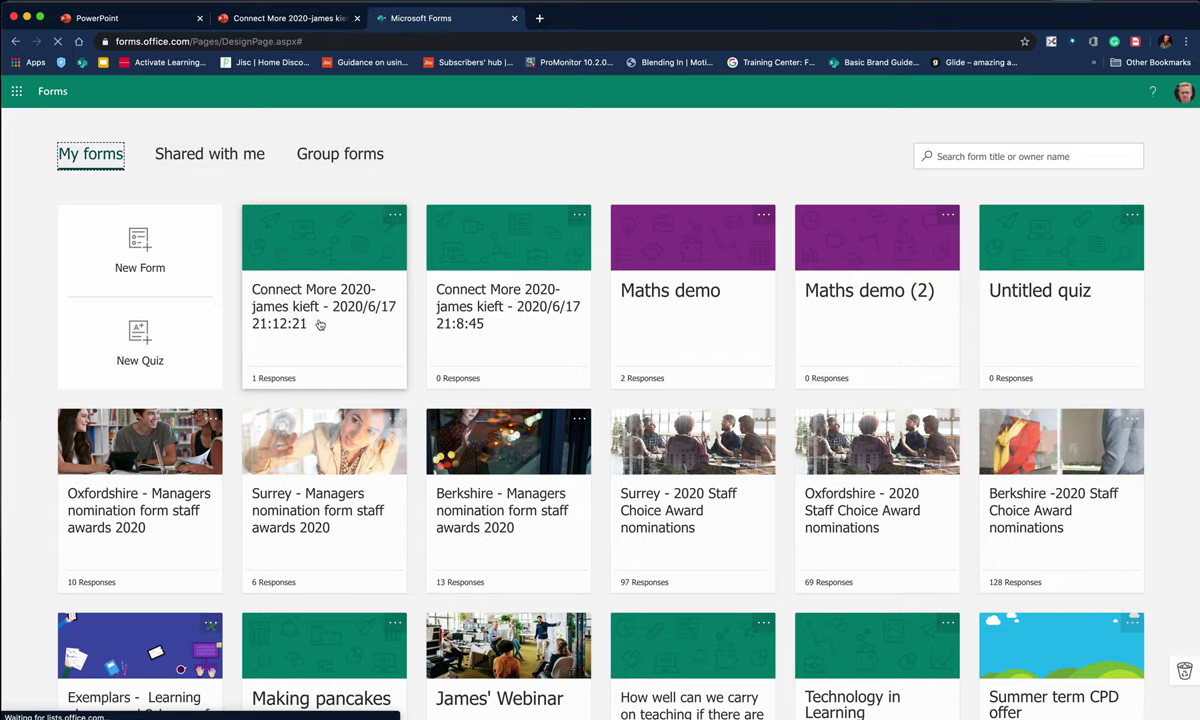
click(305, 298)
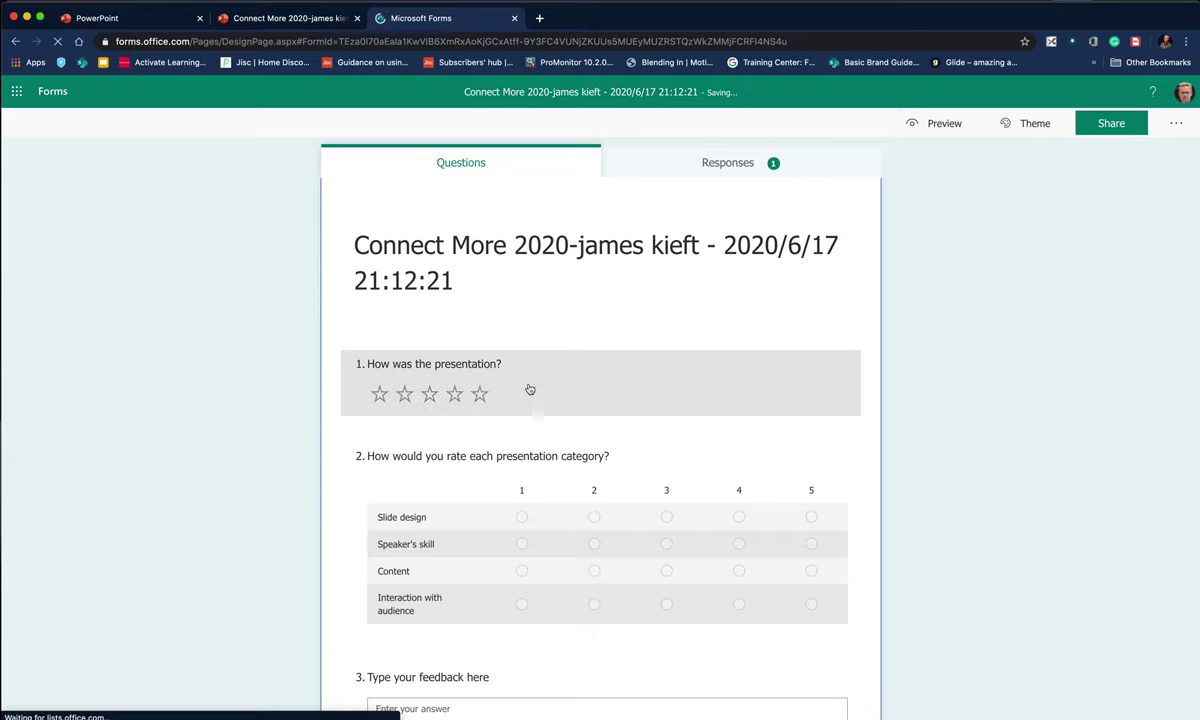
scroll(549, 417, down, 2)
scroll(549, 417, up, 2)
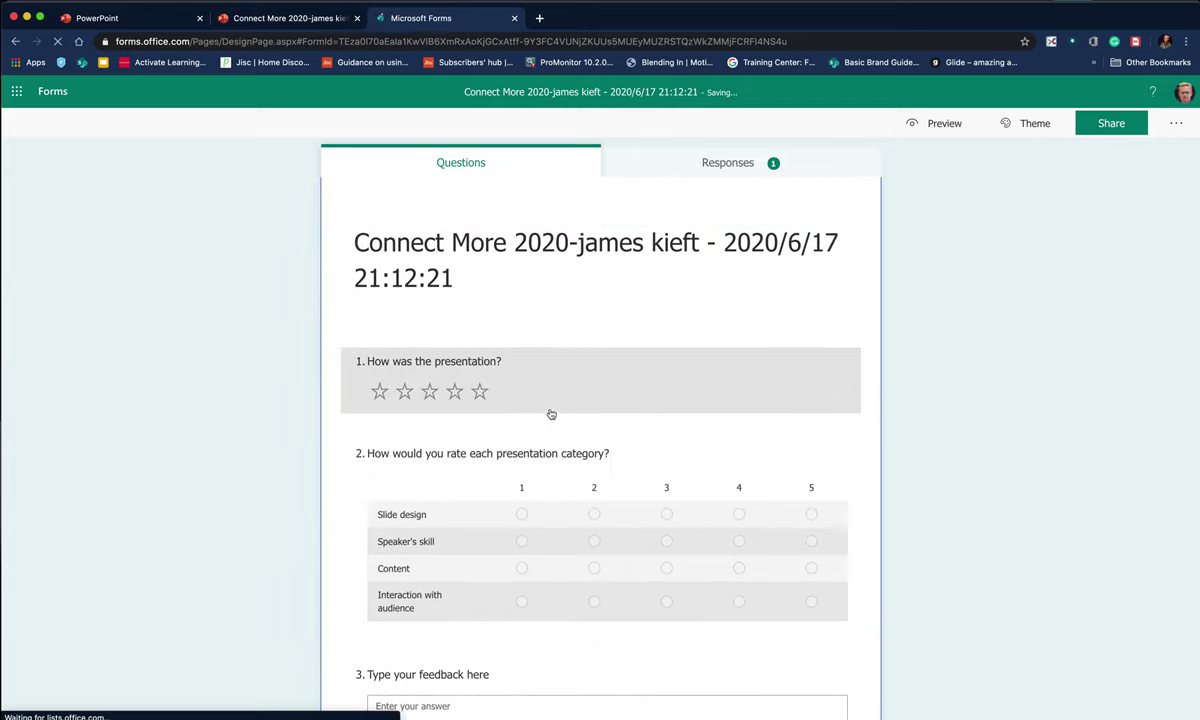
scroll(490, 474, down, 3)
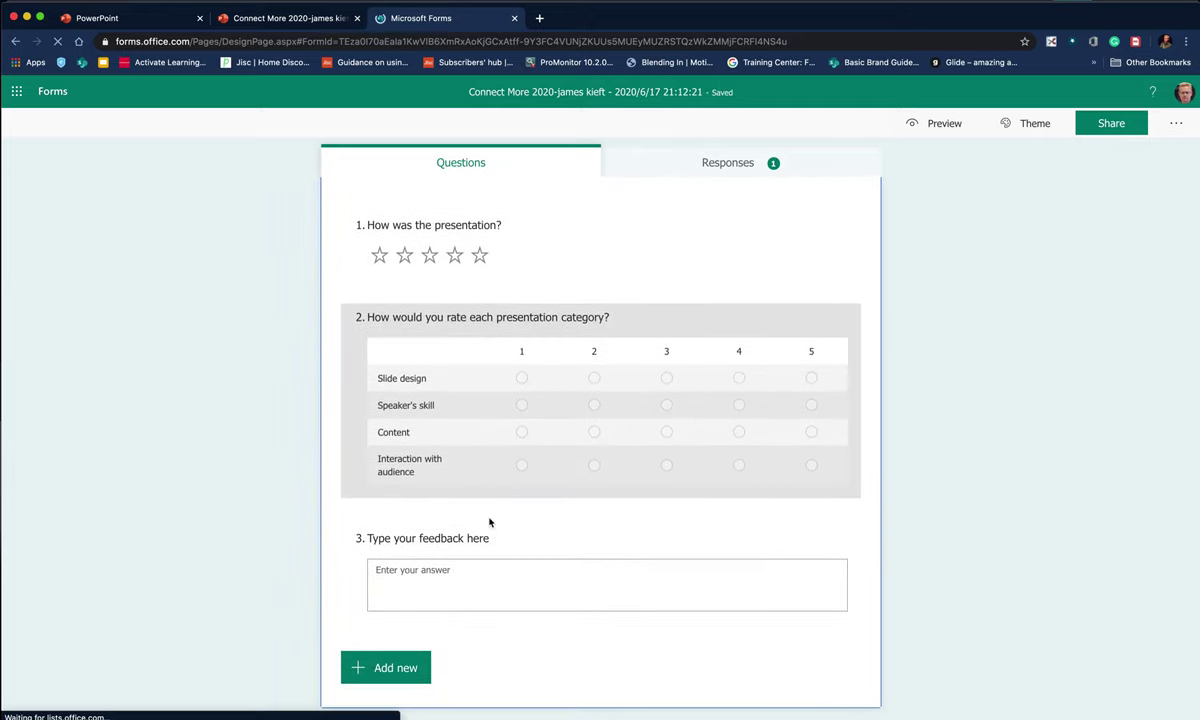
scroll(490, 522, up, 2)
click(712, 162)
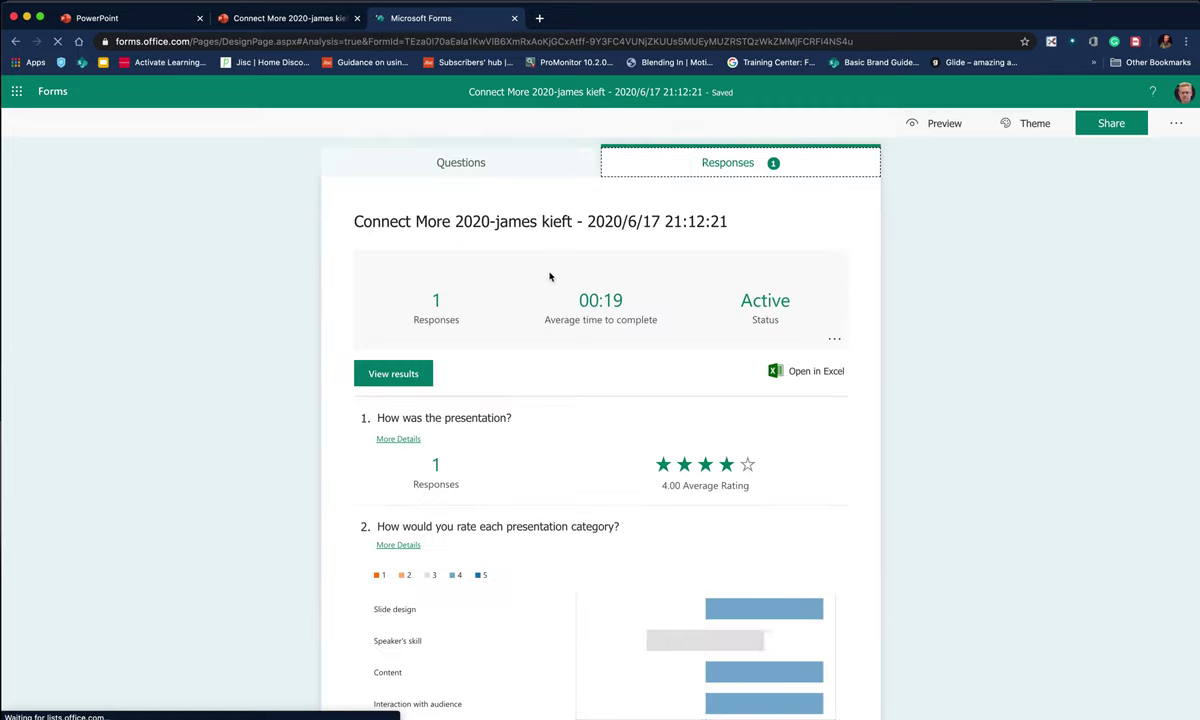
- Scroll the Forms summary down to the category ratings chart and the 'great graphics' comment
scroll(548, 410, down, 2)
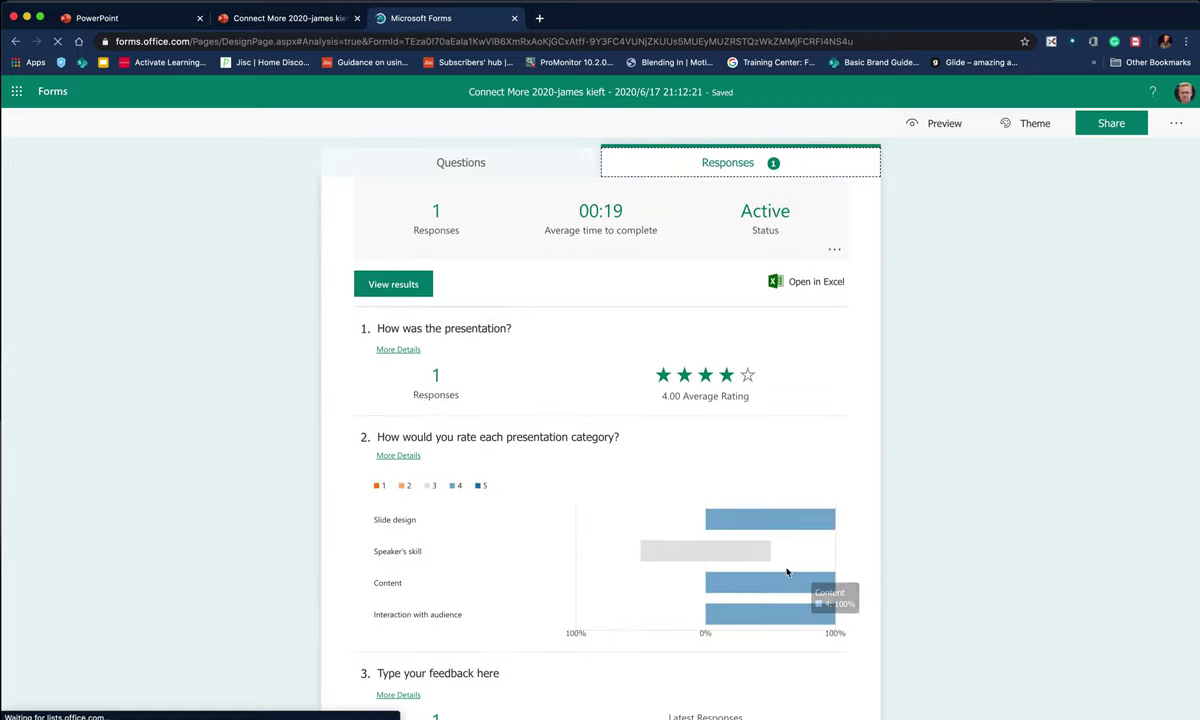
scroll(758, 608, down, 2)
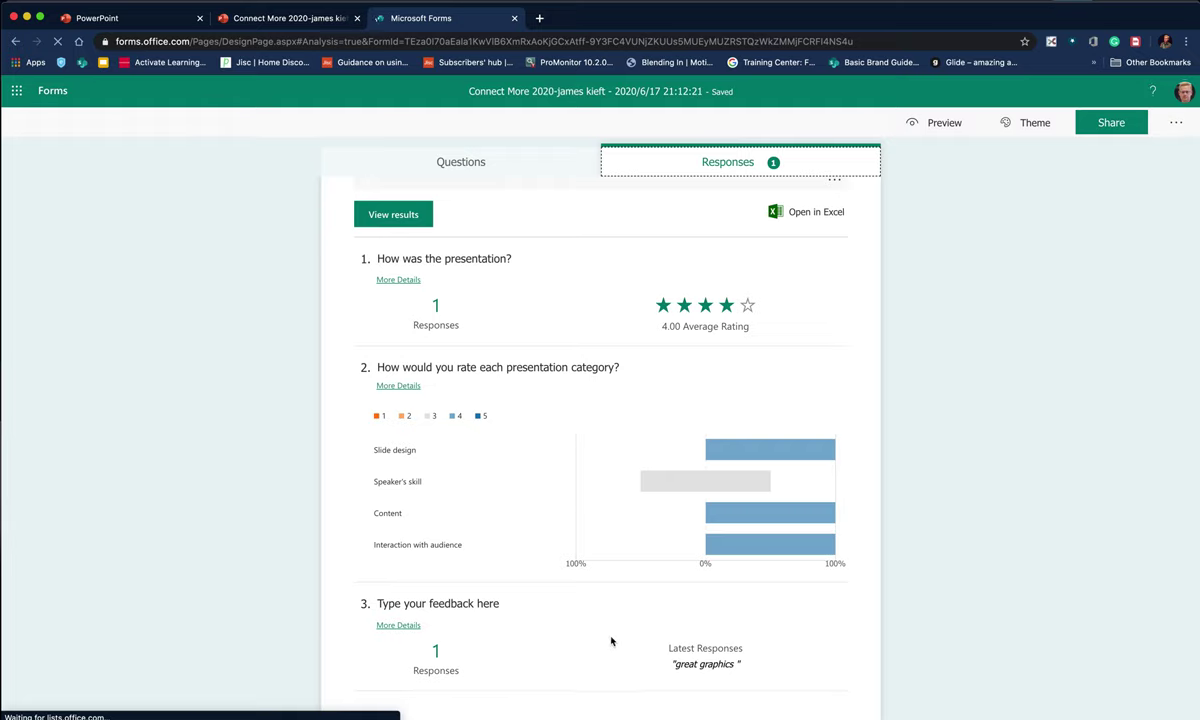